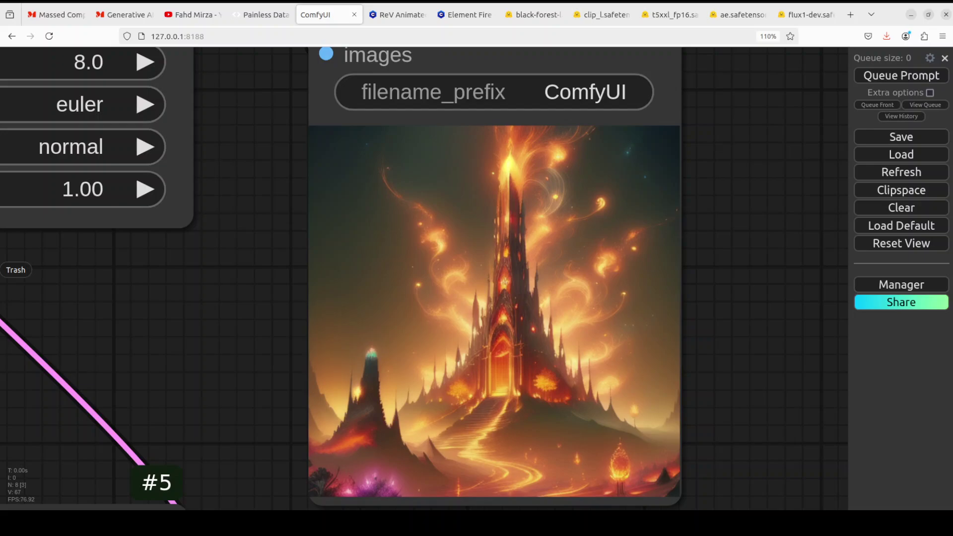
View the YouTube channel's search results for comfyui, and return to the ComfyUI workflow
key("ctrl+Page_Up")
key("ctrl+Page_Up")
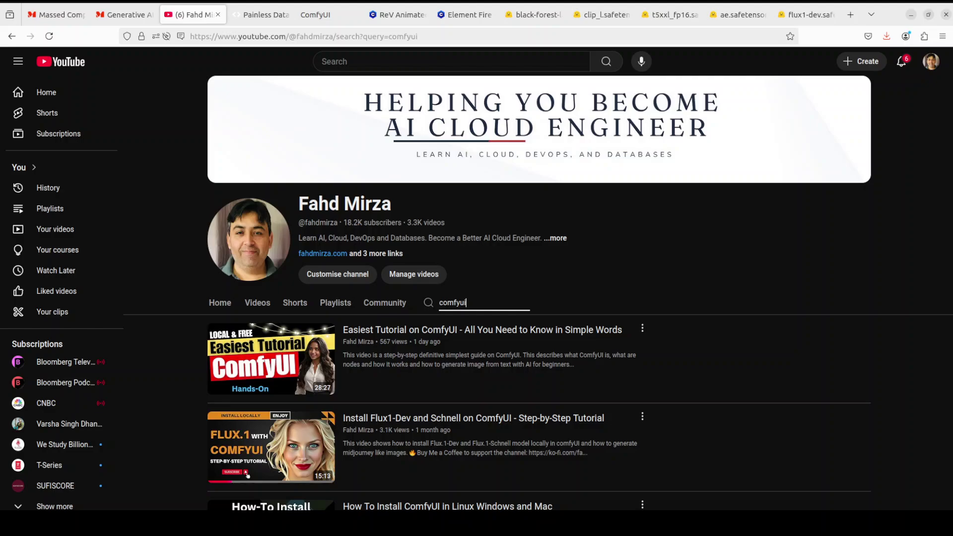
mouse_move(271, 358)
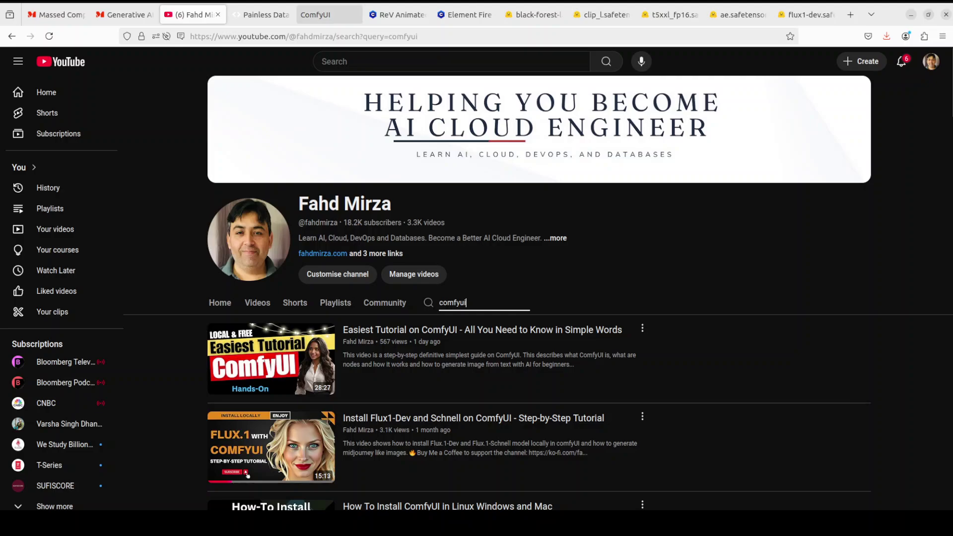
left_click(324, 18)
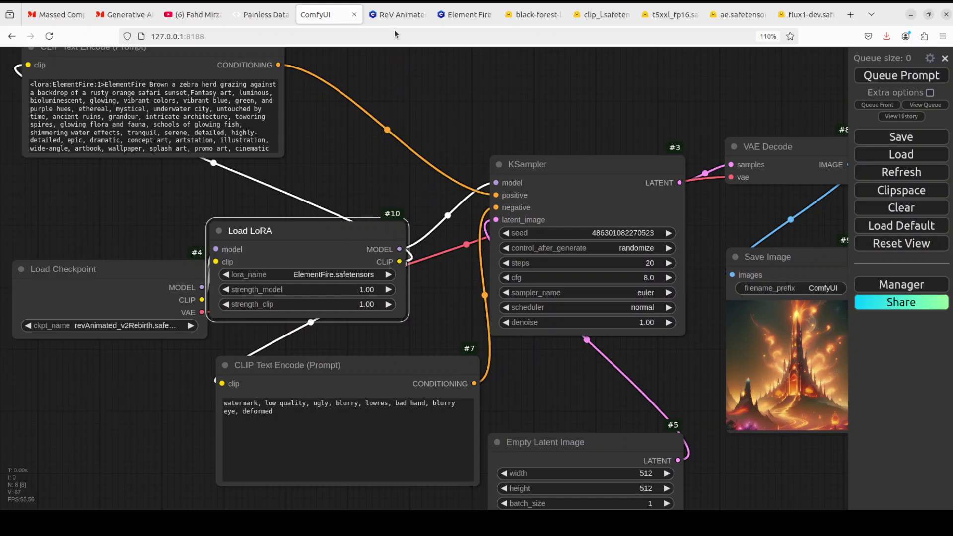
Review the Civitai pages of the ReV Animated checkpoint and the Element Fire Style - SD1.5 LoRA
left_click(397, 15)
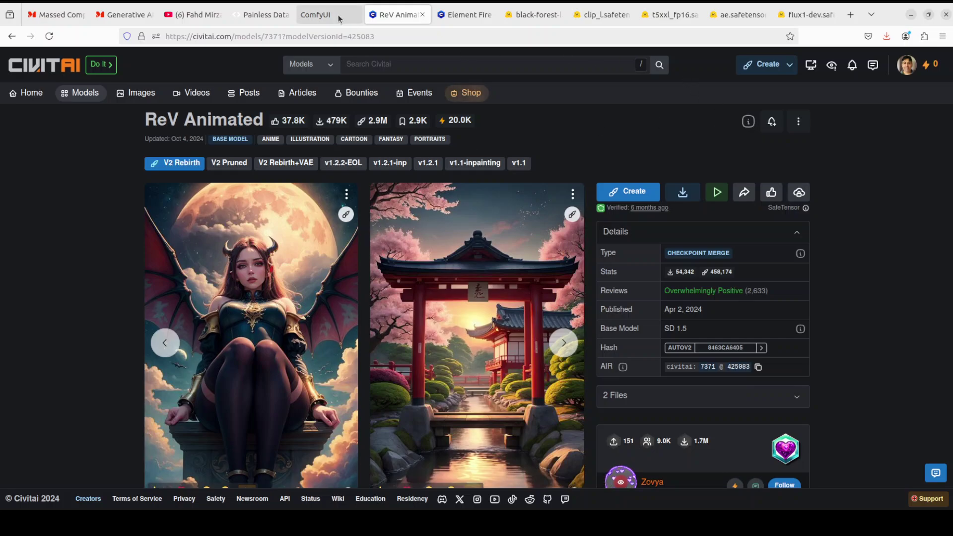
left_click(314, 15)
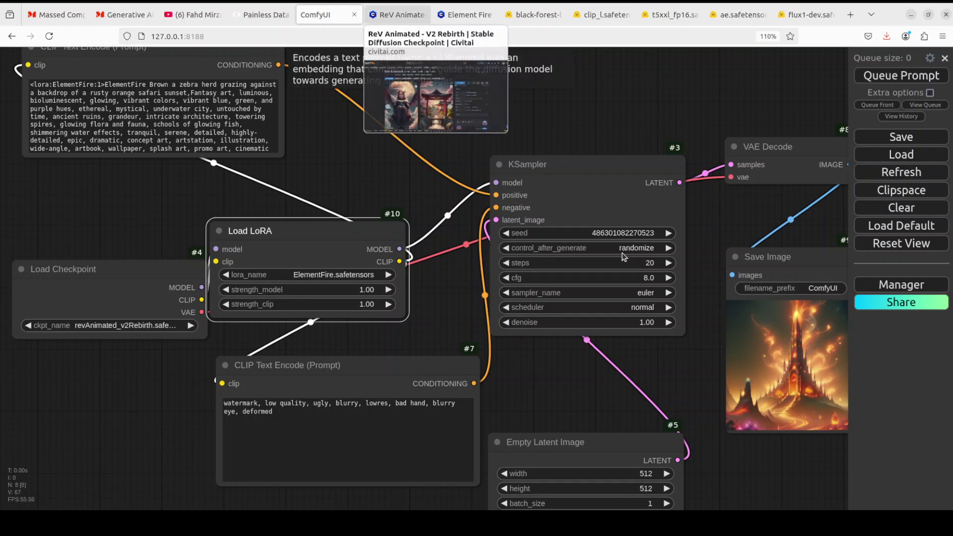
left_click(400, 16)
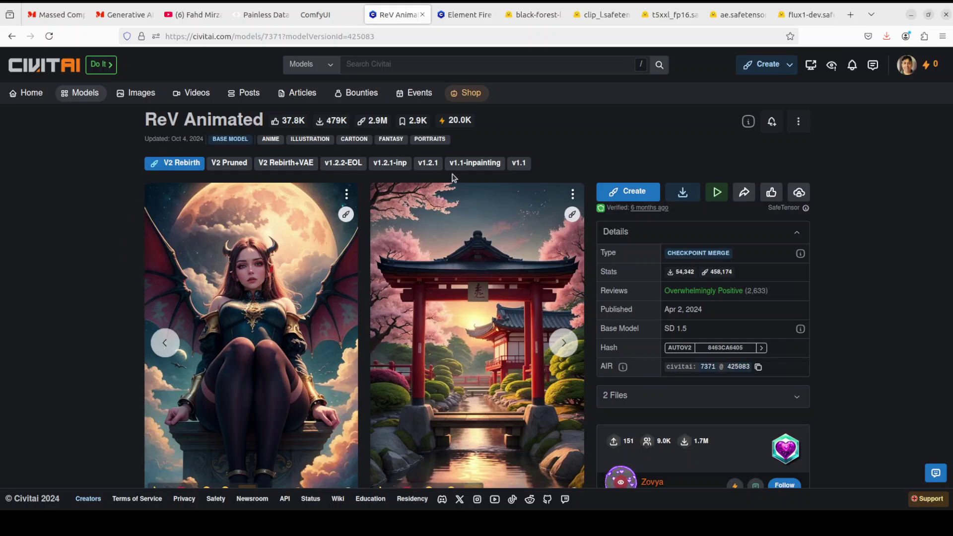
left_click(458, 19)
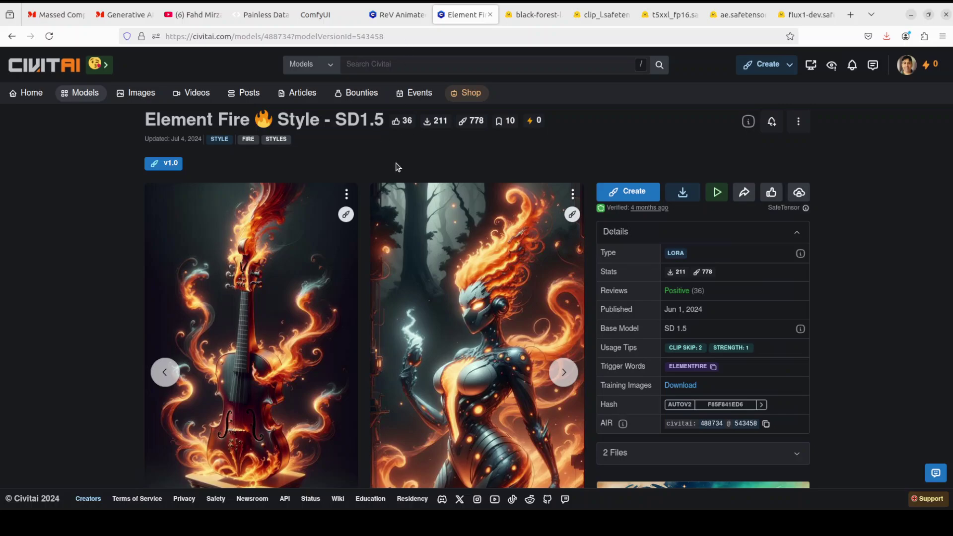
left_click(389, 16)
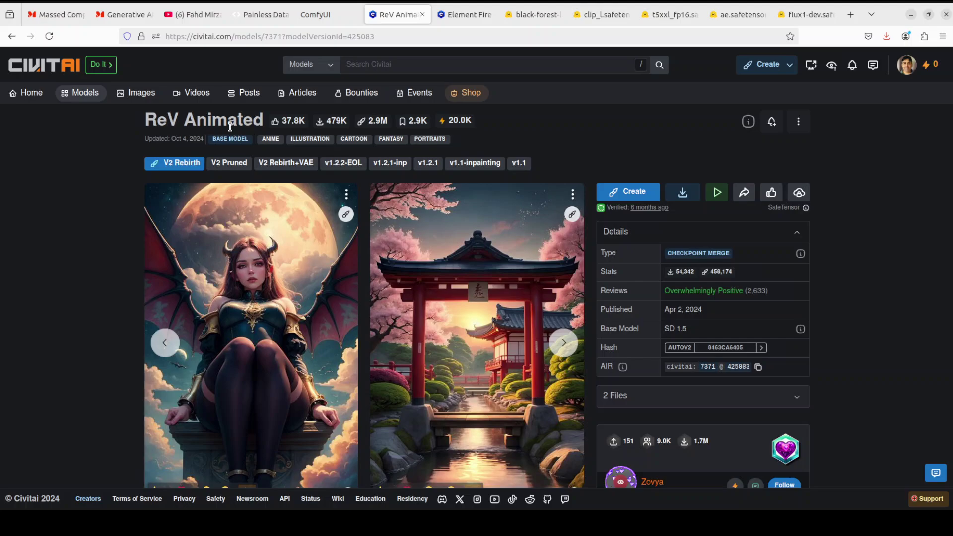
left_click(452, 17)
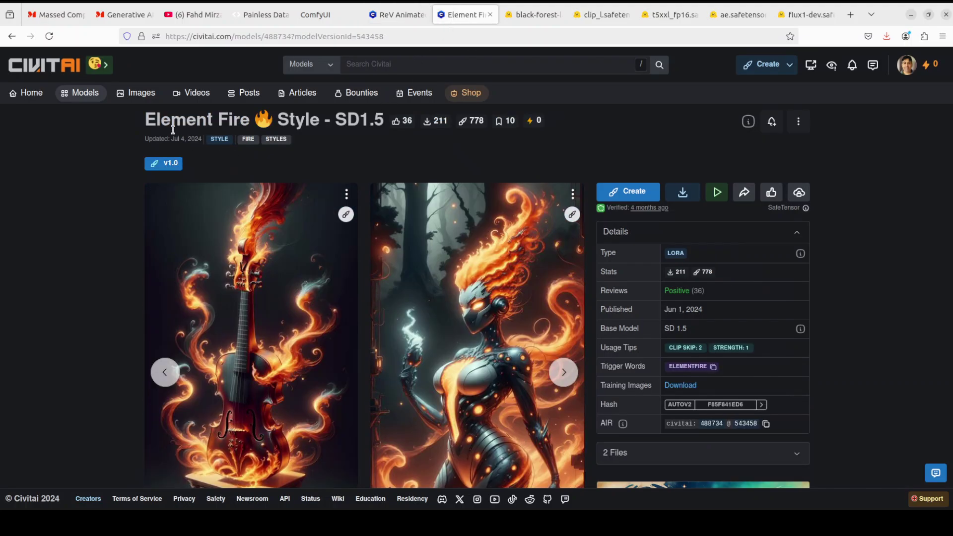
Clear the current workflow in ComfyUI and load the default one
left_click(333, 19)
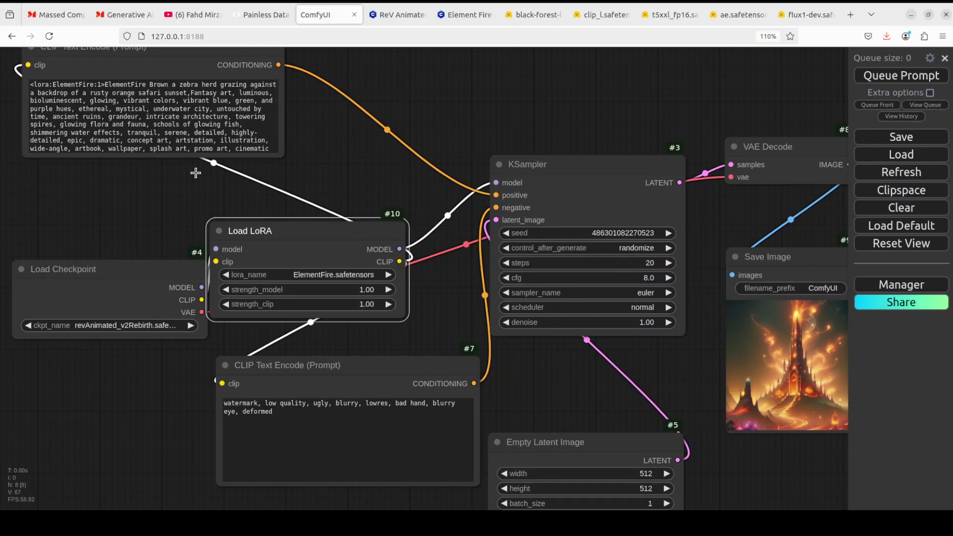
left_click(112, 107)
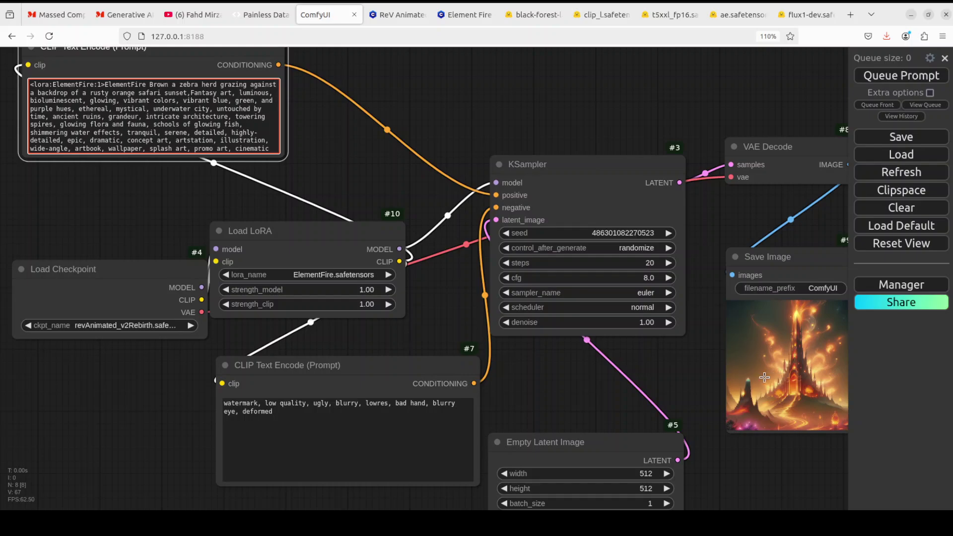
left_click(867, 213)
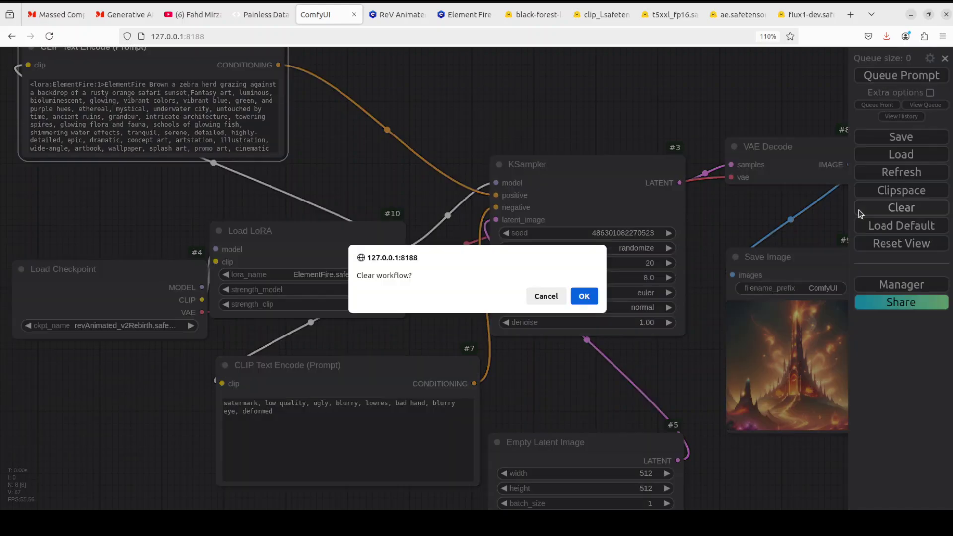
left_click(584, 297)
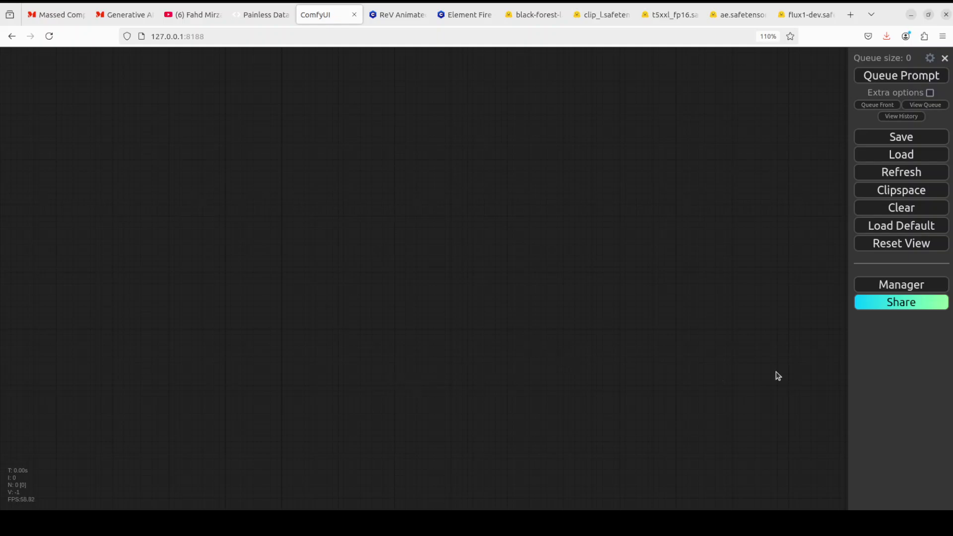
left_click(891, 229)
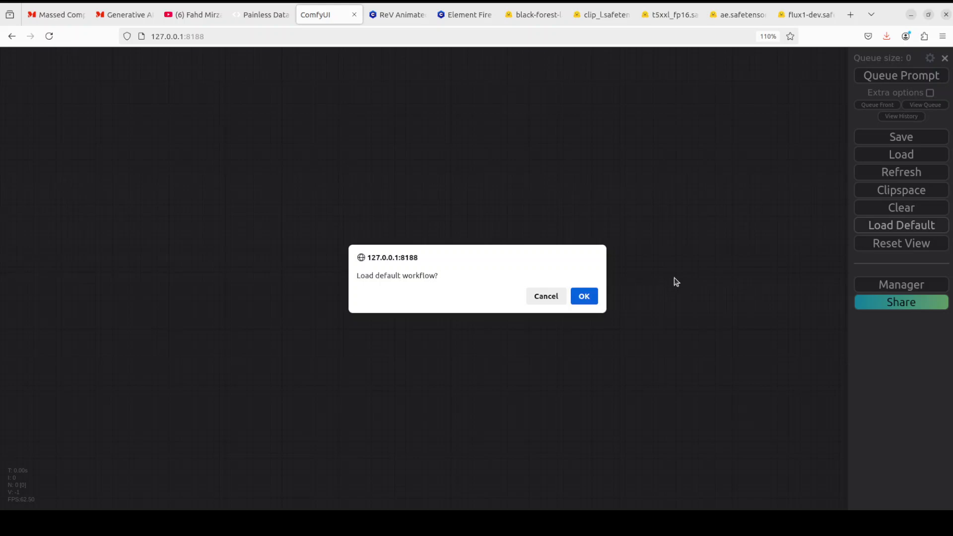
left_click(579, 300)
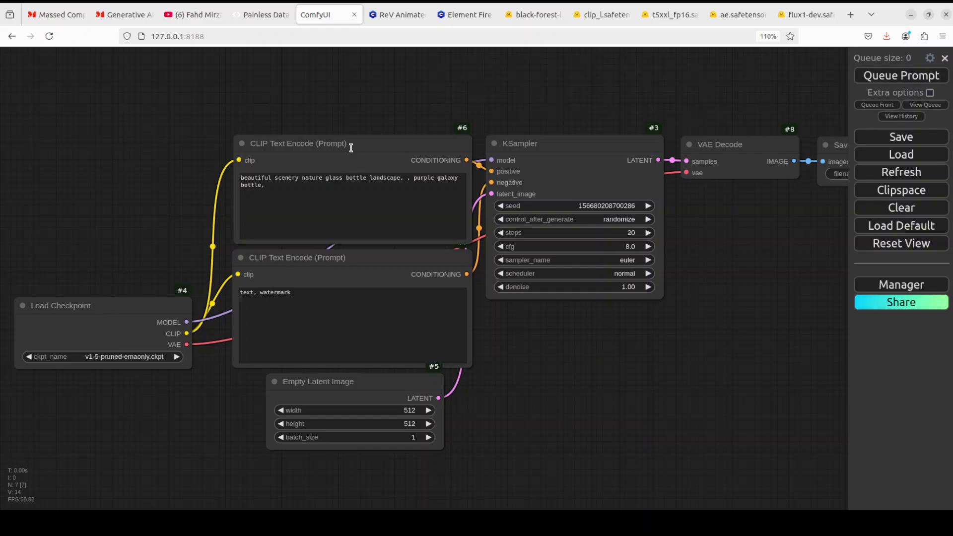
Spread the nodes apart: positive prompt above, negative prompt at lower centre, Empty Latent Image below KSampler, Save Image below VAE Decode
left_click_drag(352, 141, 312, 70)
left_click_drag(351, 403, 371, 452)
left_click_drag(357, 262, 351, 296)
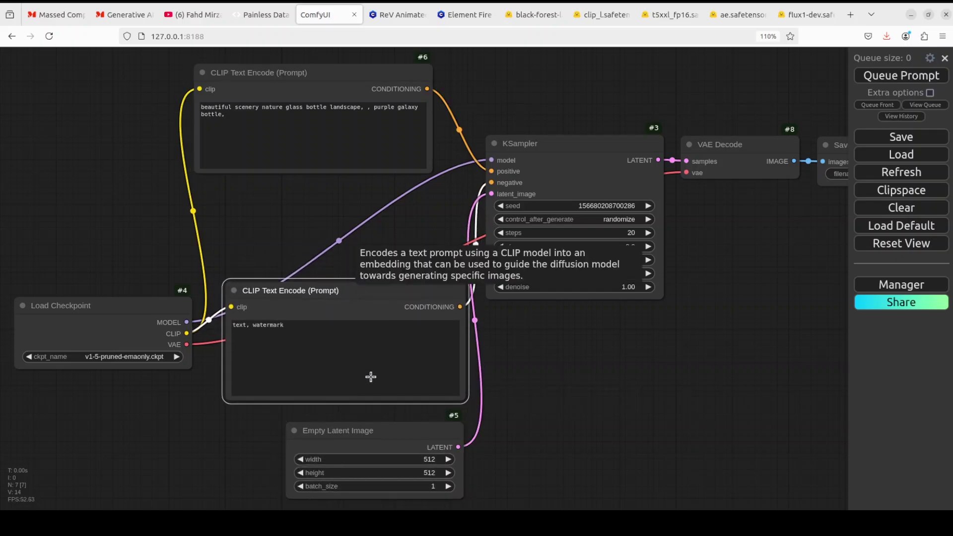
left_click_drag(357, 427, 295, 429)
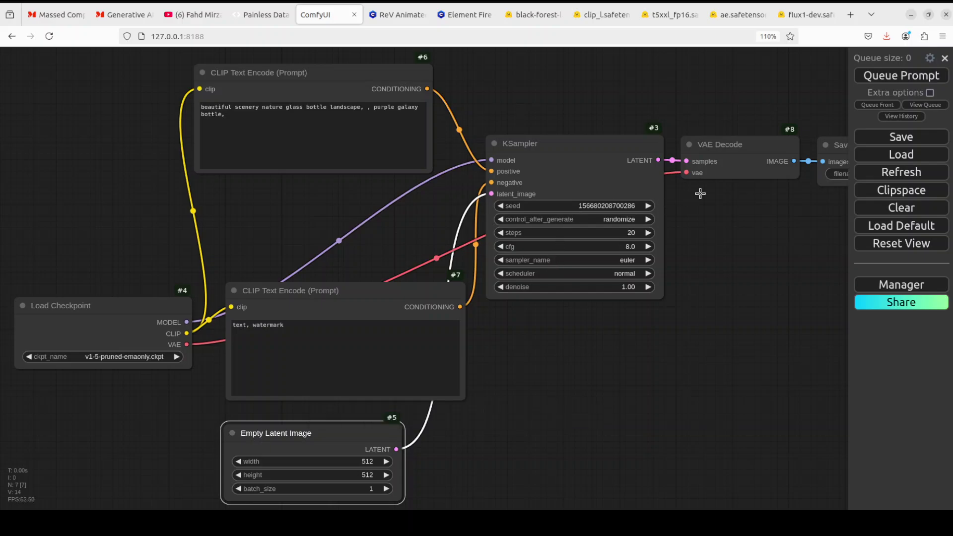
left_click_drag(826, 144, 690, 260)
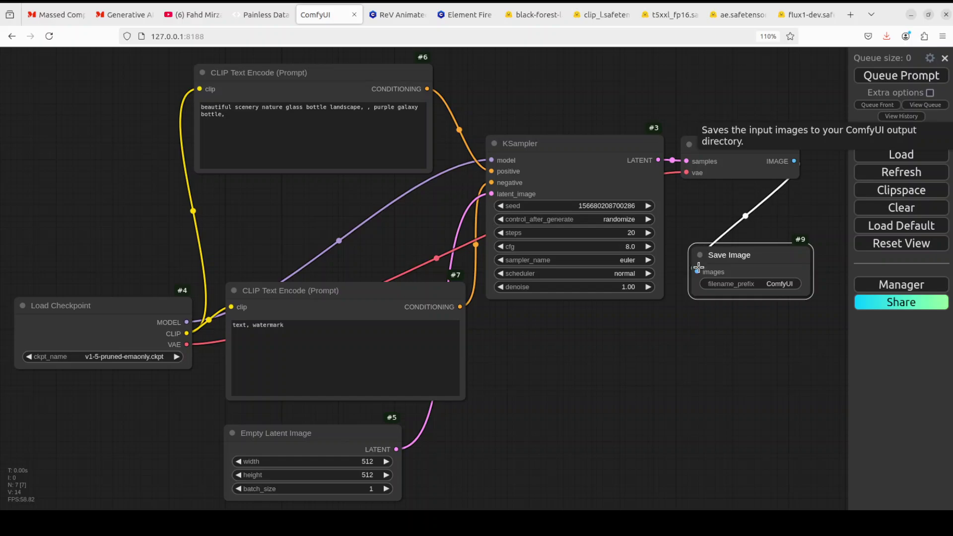
left_click_drag(378, 433, 646, 431)
left_click_drag(381, 295, 378, 394)
left_click_drag(362, 75, 390, 65)
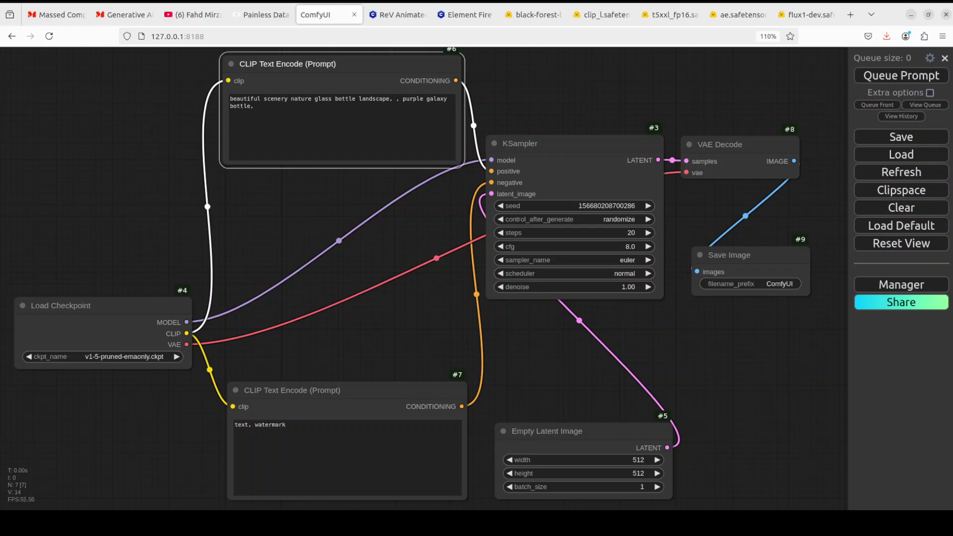
Revisit the channel's ComfyUI videos on YouTube, and move the Load Checkpoint node slightly up in the ComfyUI workflow
left_click(196, 14)
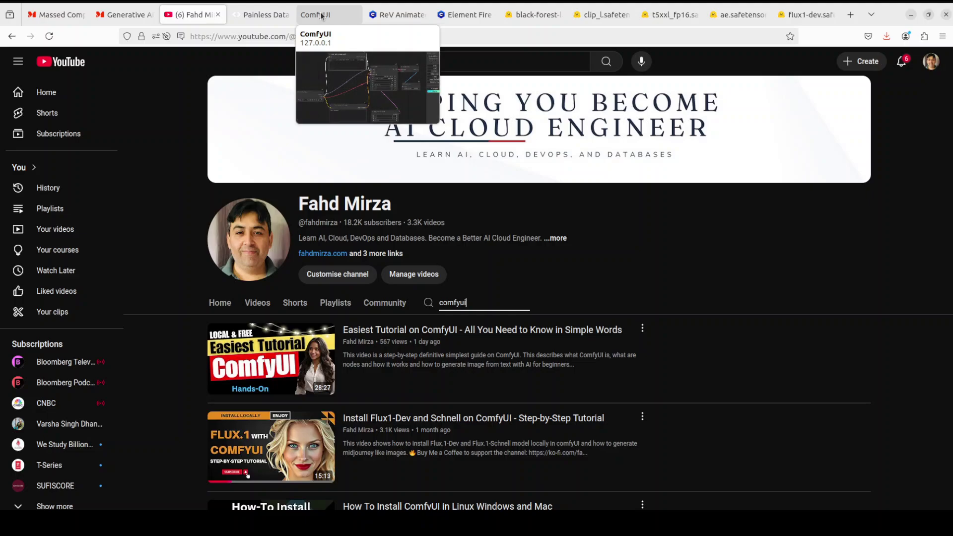
left_click(321, 15)
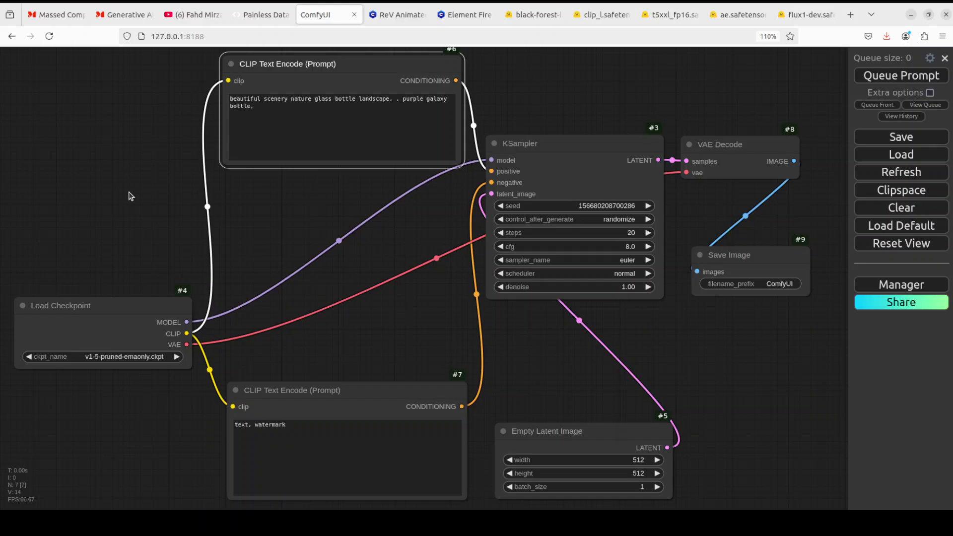
left_click_drag(113, 303, 113, 285)
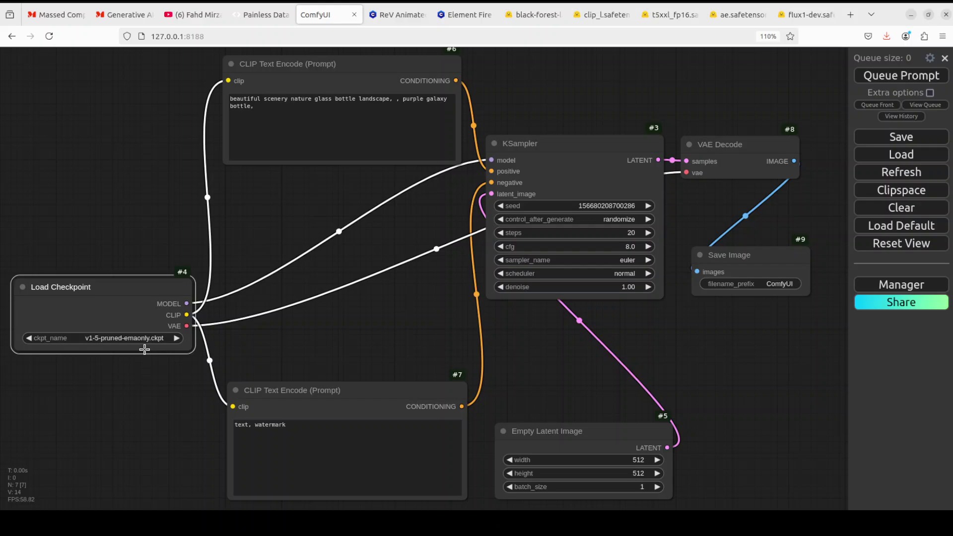
Revisit the ReV Animated page on Civitai and locate revAnimated_v2Rebirth.safetensors under ComfyUI/models/checkpoints in Files
left_click(397, 14)
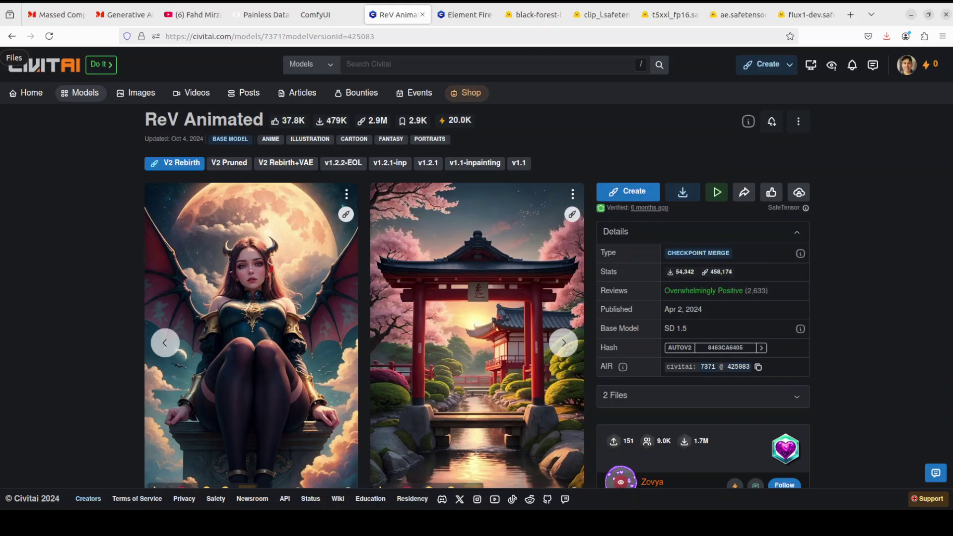
left_click(14, 58)
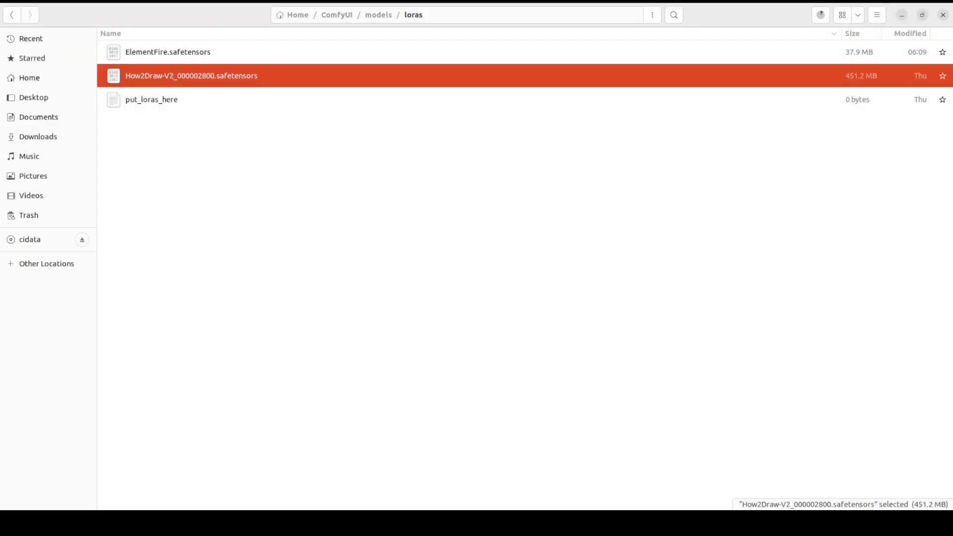
left_click(33, 79)
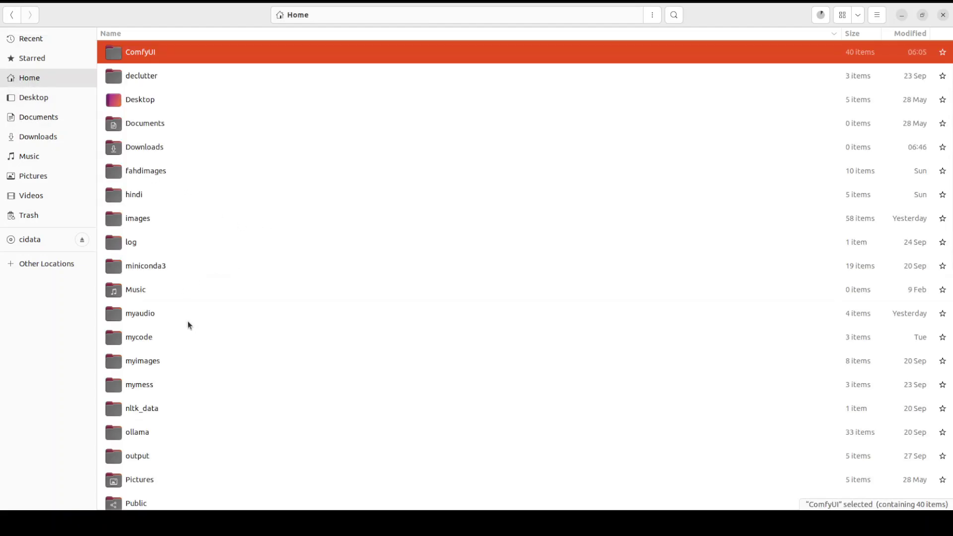
scroll(197, 275, "up", 2)
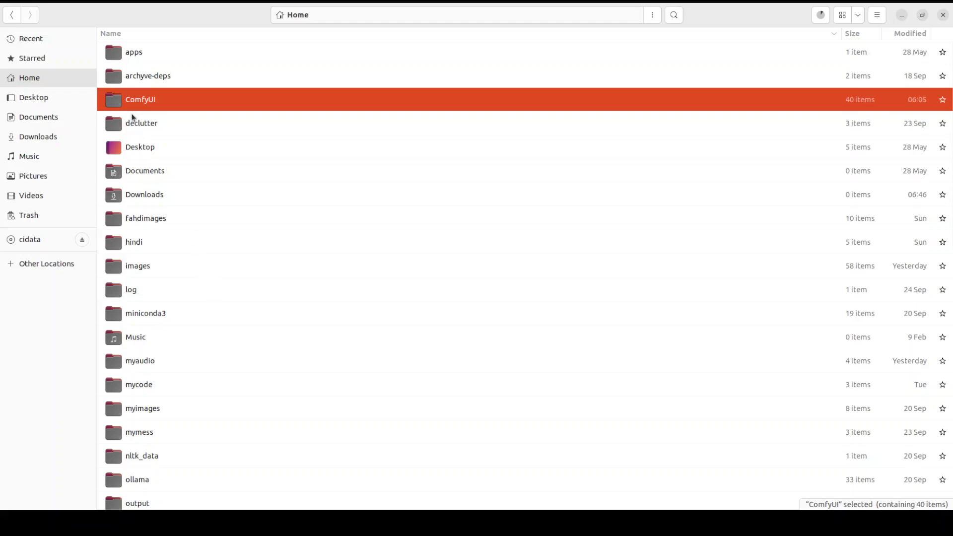
left_click(135, 100)
double_click(135, 100)
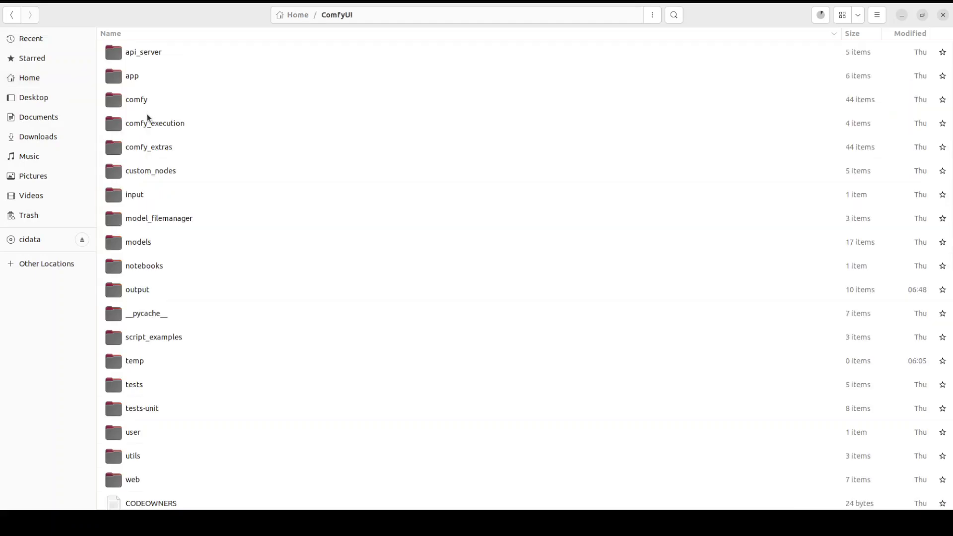
double_click(142, 245)
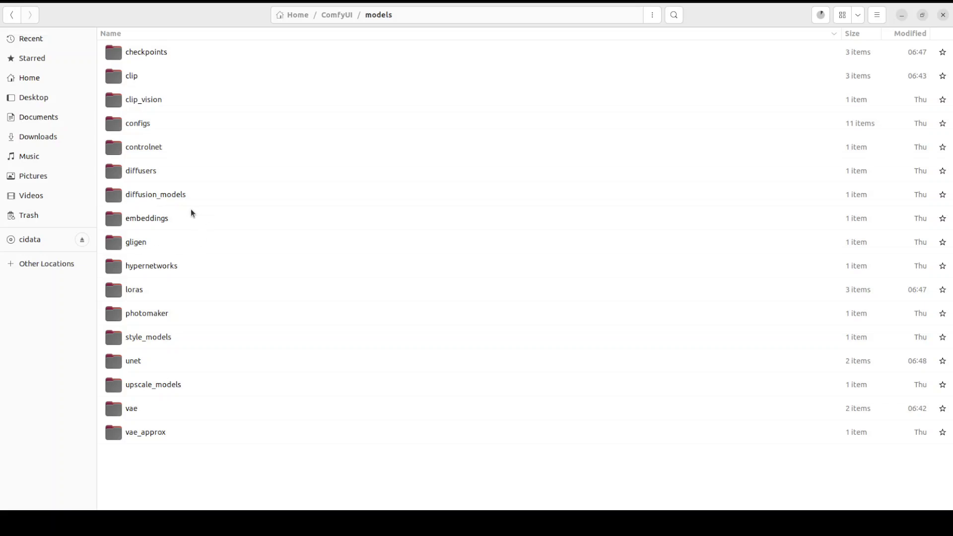
double_click(147, 59)
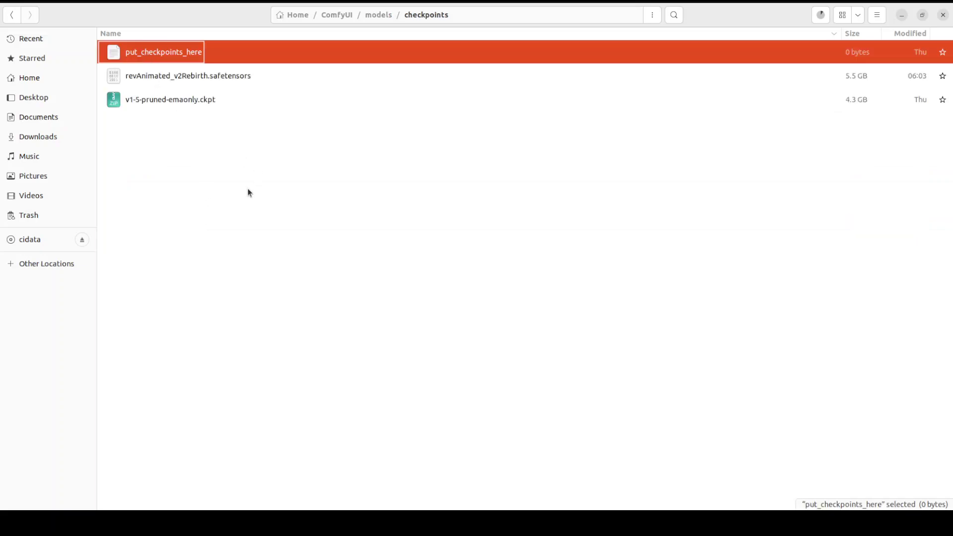
left_click(174, 76)
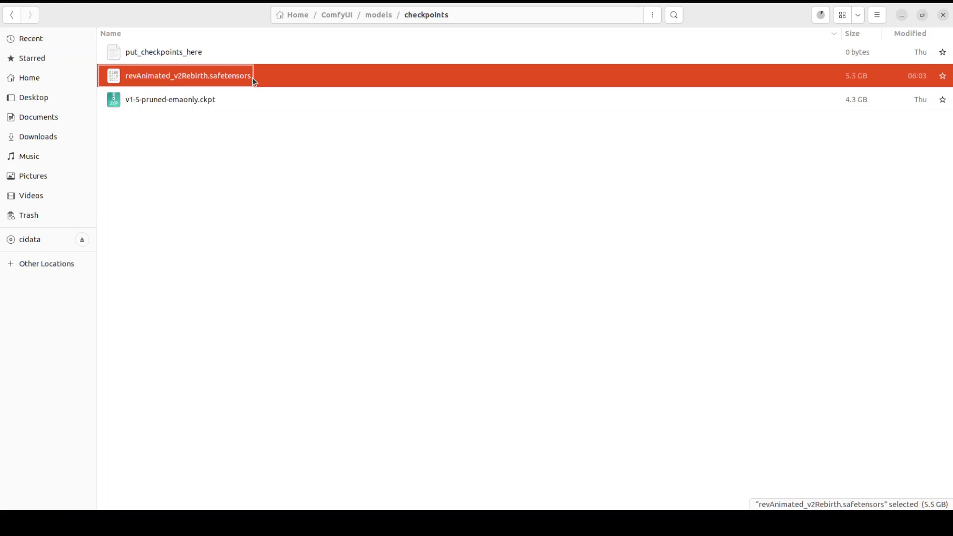
left_click(903, 15)
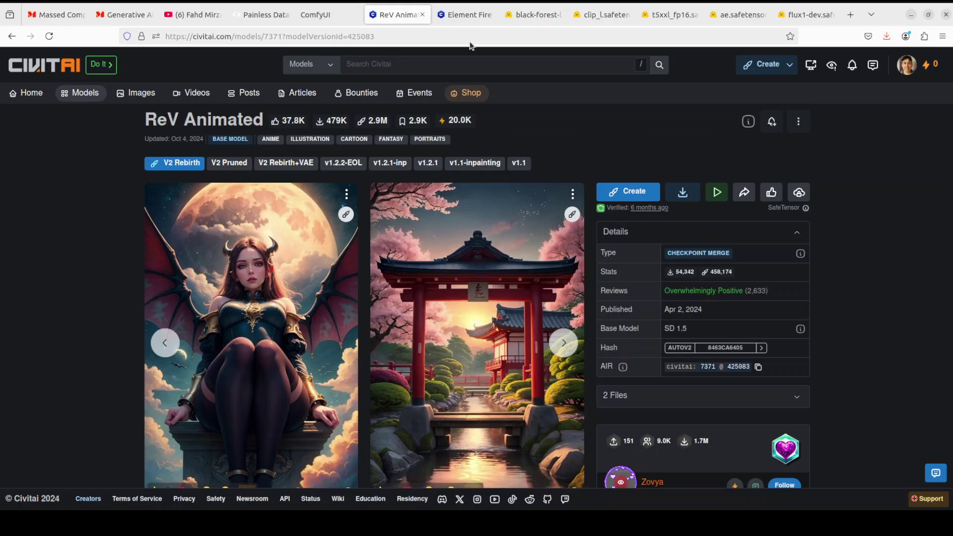
Check the Element Fire LoRA's download options on Civitai and locate ElementFire.safetensors under ComfyUI/models/loras in Files
left_click(467, 15)
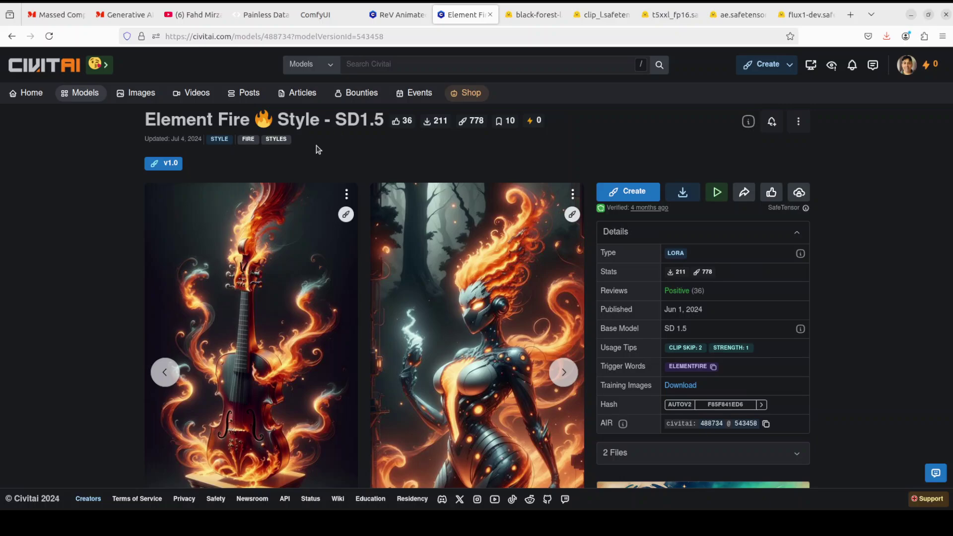
left_click(683, 196)
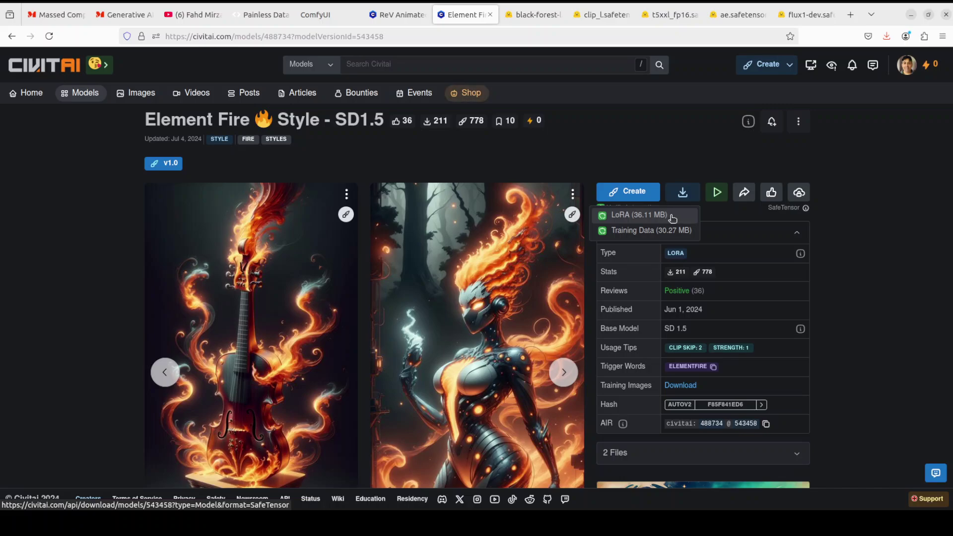
left_click(2, 58)
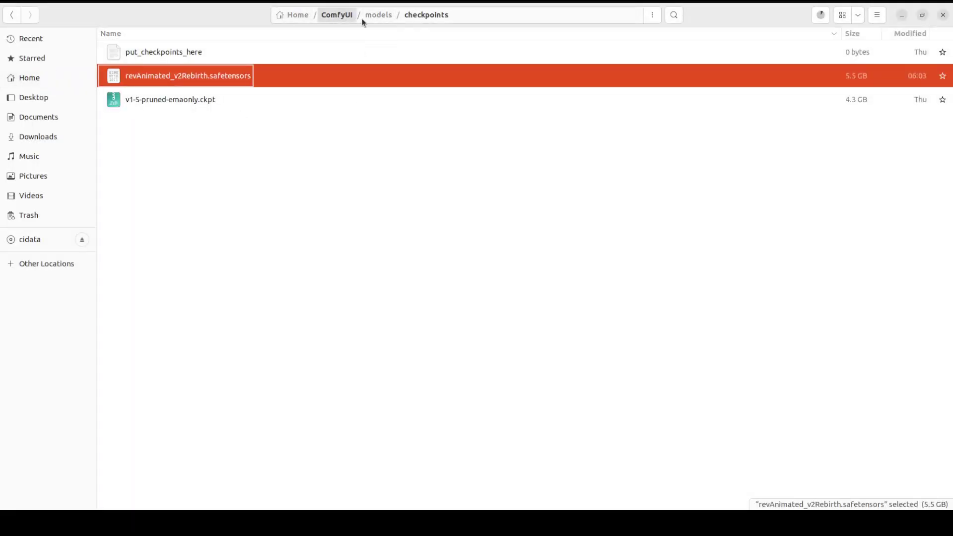
left_click(378, 16)
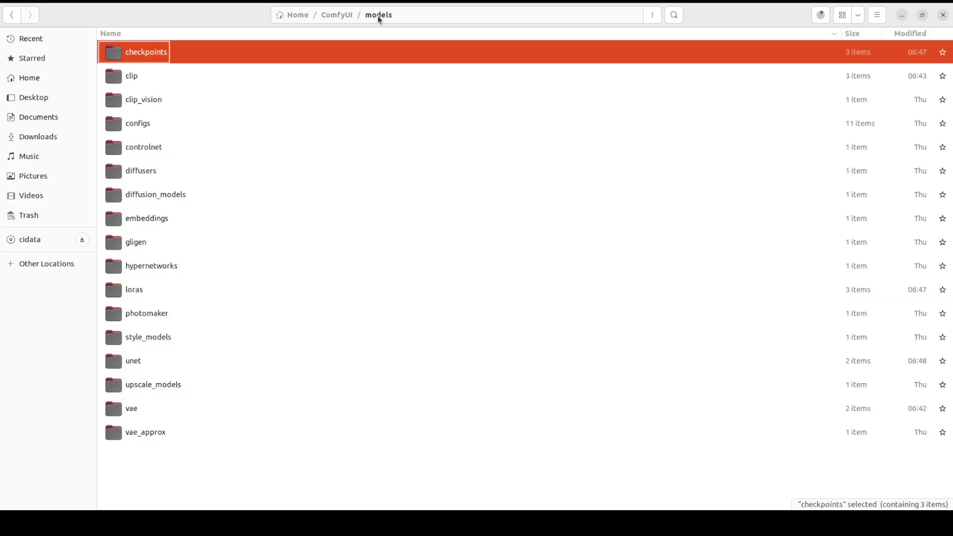
double_click(134, 290)
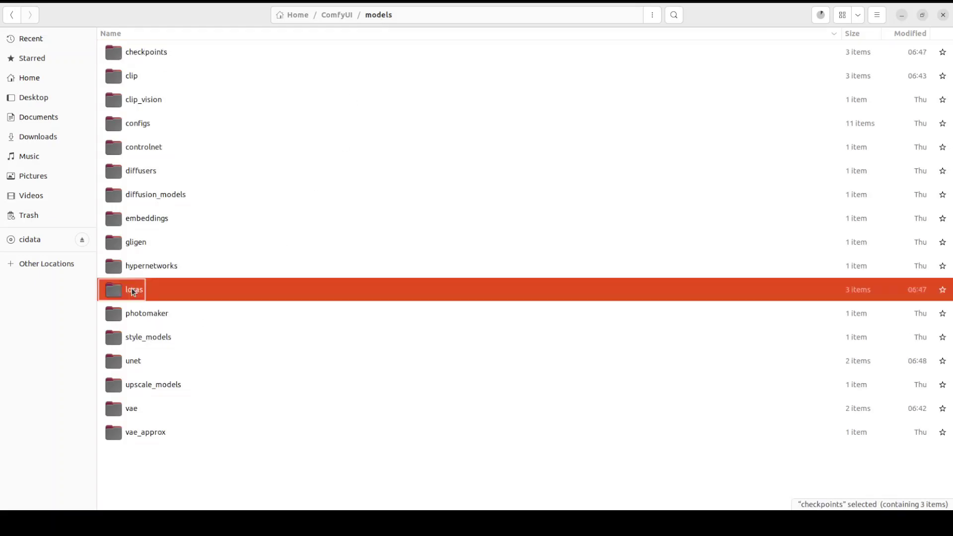
left_click(156, 51)
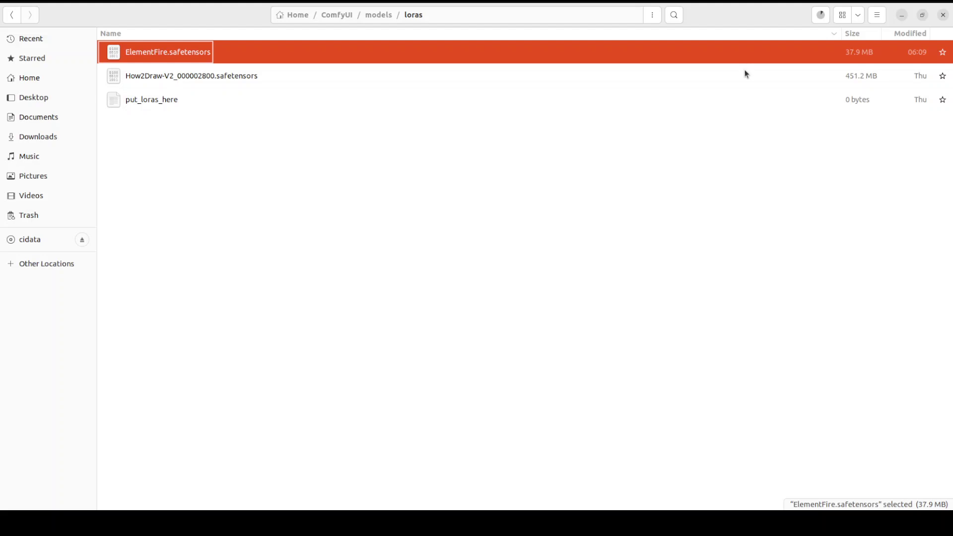
left_click(901, 15)
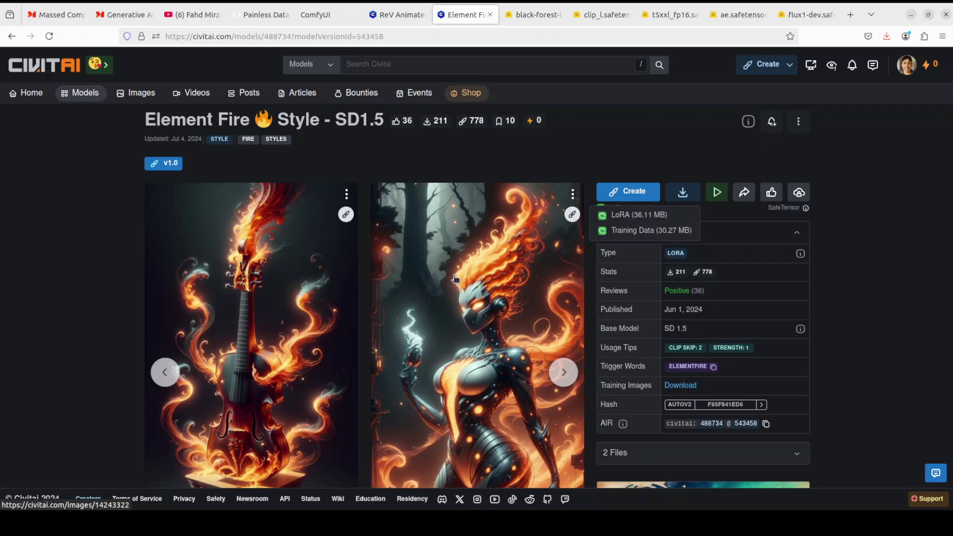
Switch back to the ComfyUI workflow and set the Load Checkpoint node's model to revAnimated_v2Rebirth.safetensors
left_click(326, 16)
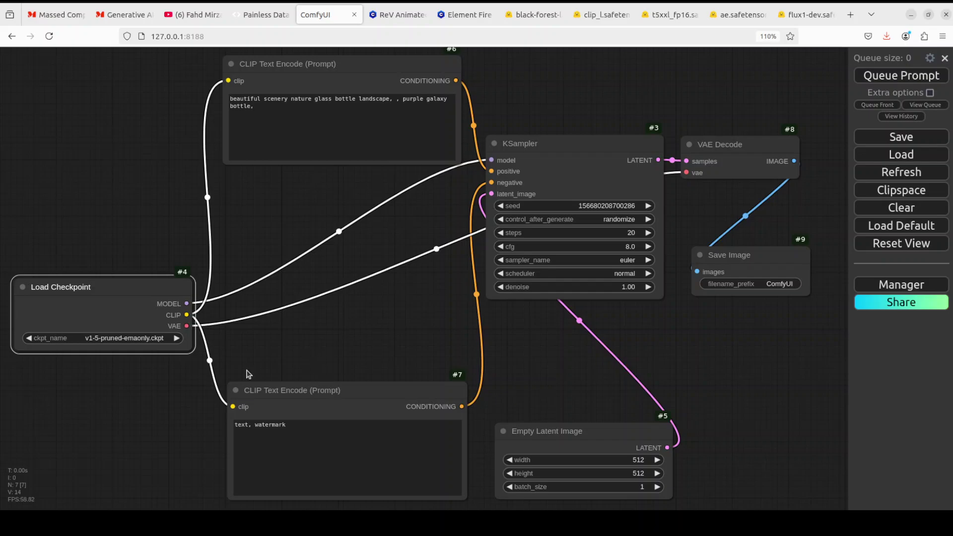
left_click(128, 338)
left_click(149, 340)
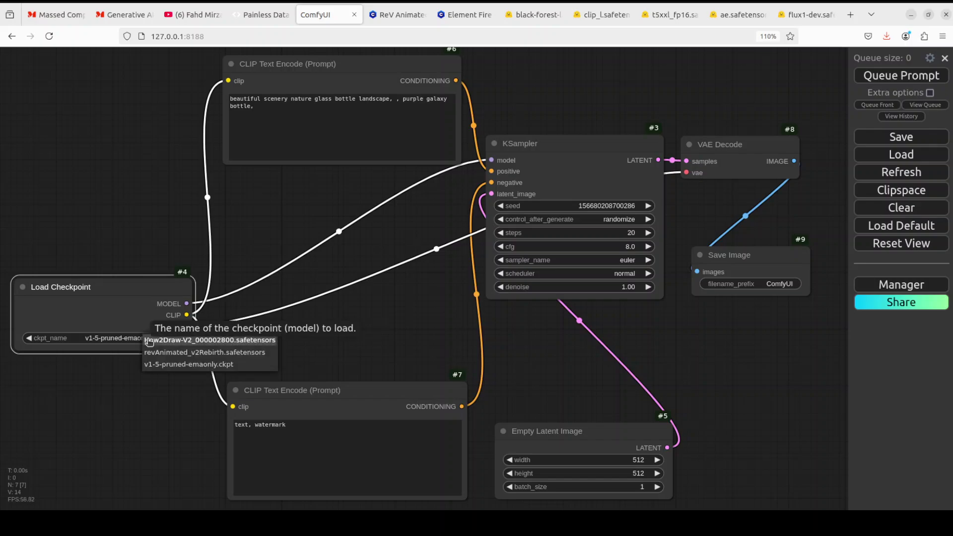
left_click(206, 353)
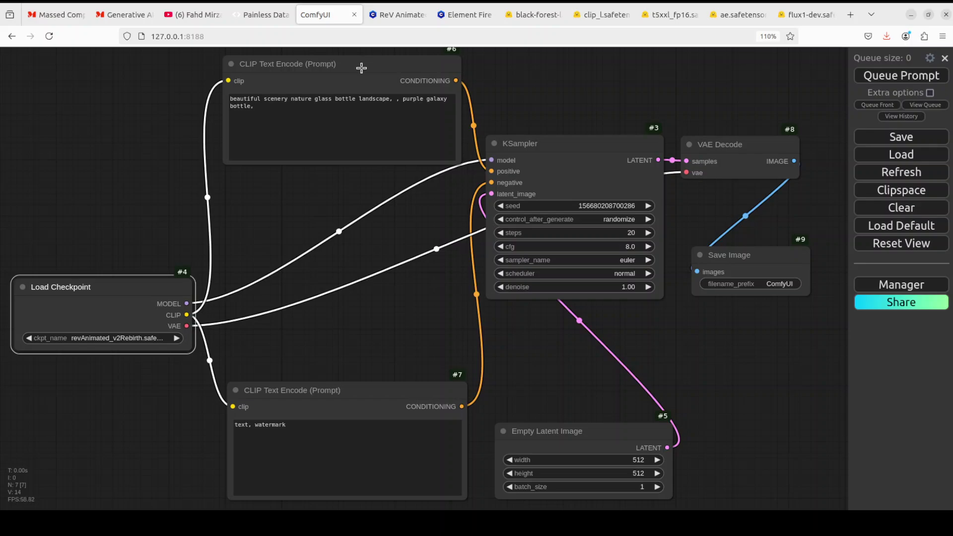
Shift the positive prompt, Empty Latent Image and VAE Decode nodes slightly outward or clear of KSampler, and generate an image with the current prompt
left_click_drag(362, 68, 312, 70)
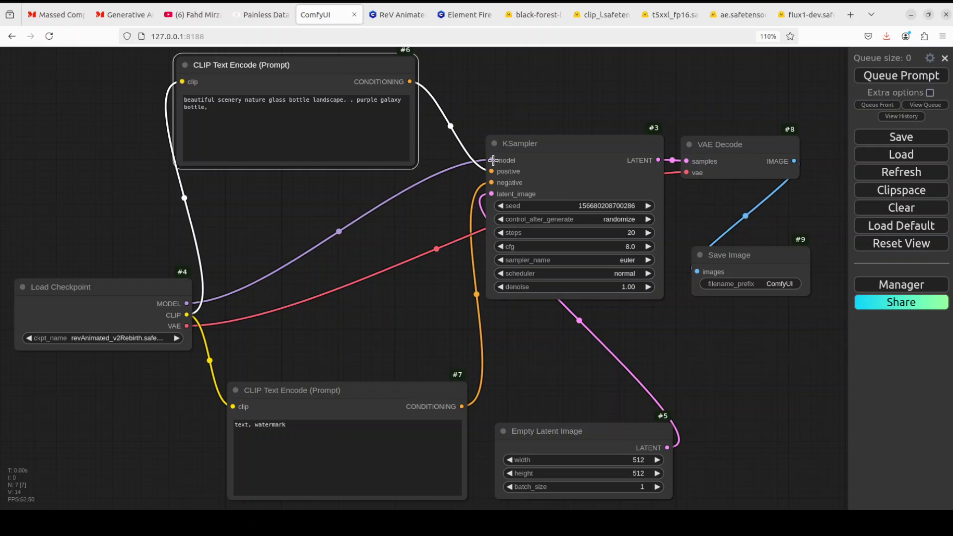
left_click(498, 95)
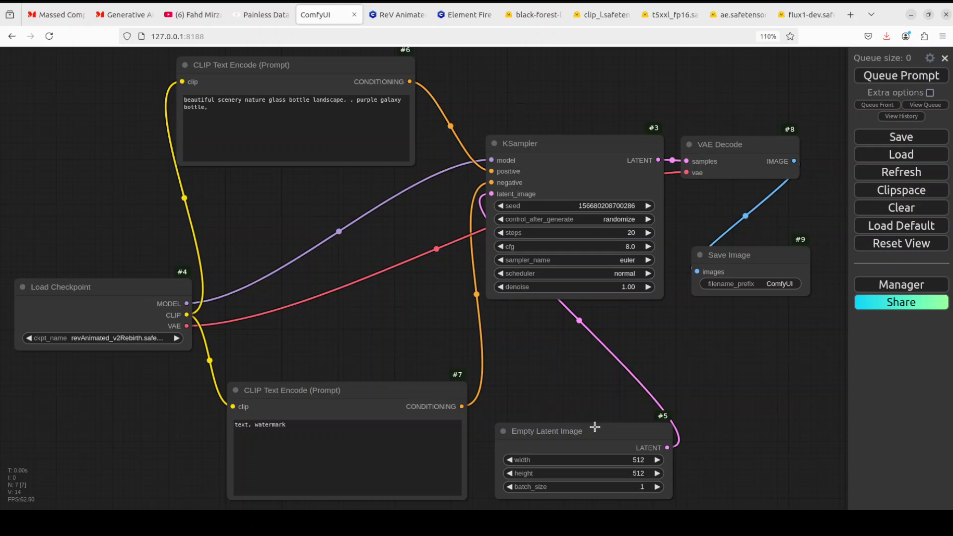
left_click_drag(594, 425, 595, 404)
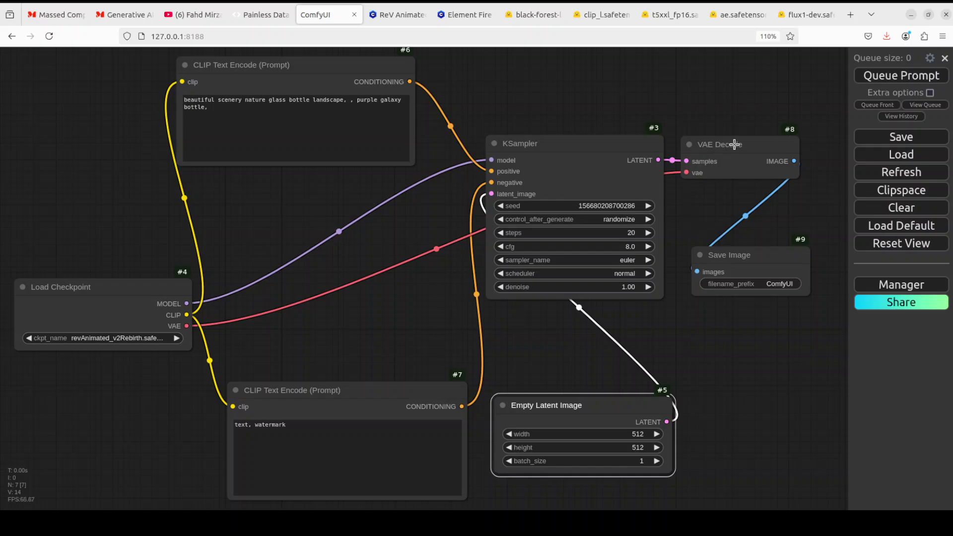
left_click_drag(747, 144, 774, 137)
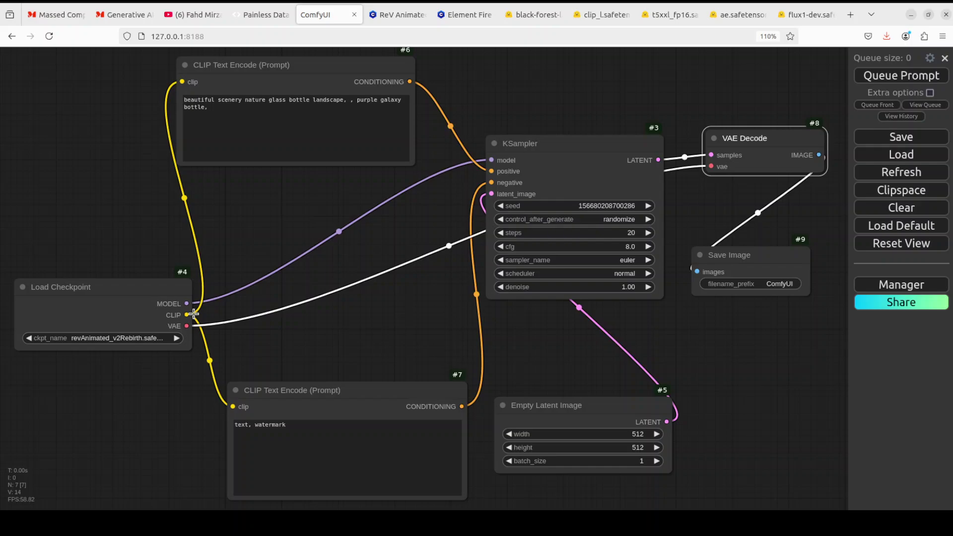
left_click(881, 79)
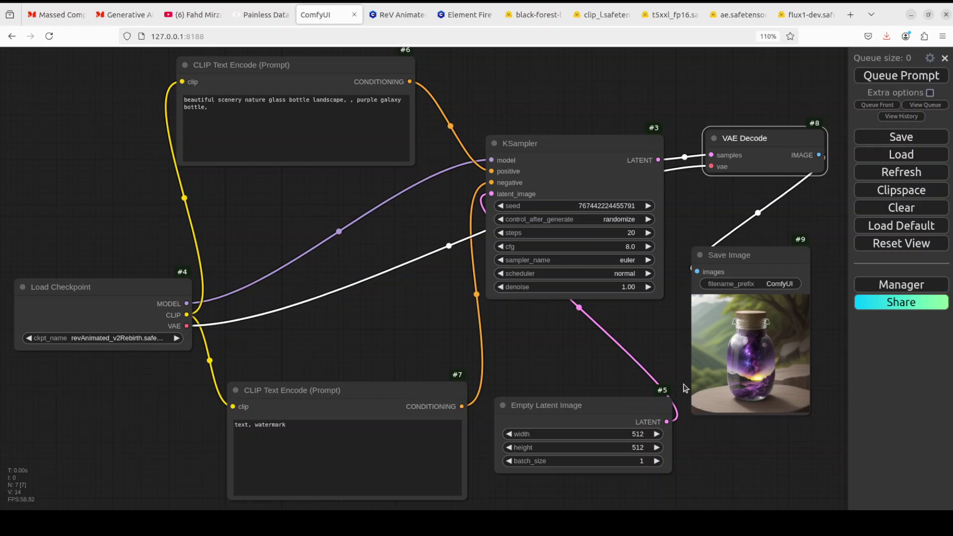
Append "make it fire" to the positive prompt and generate another image without a LoRA
left_click(219, 101)
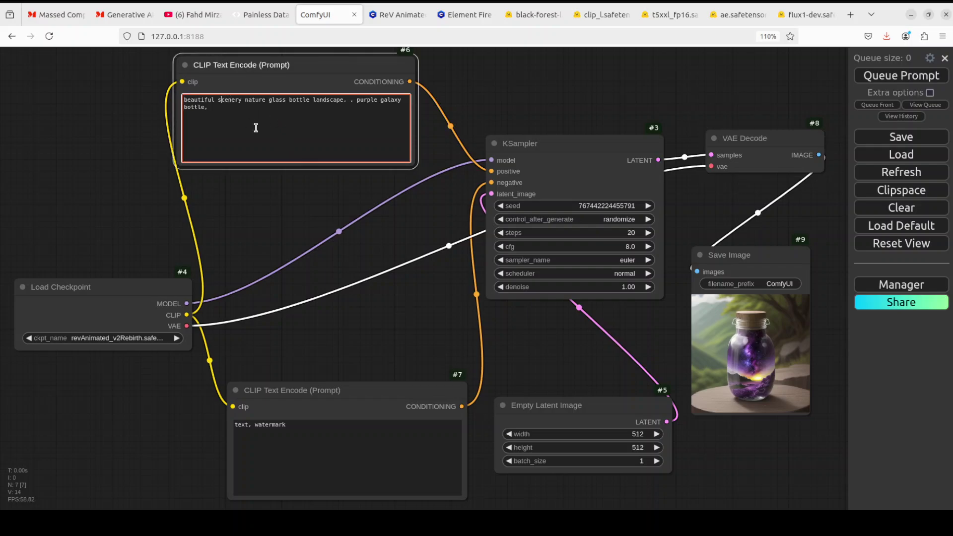
left_click(233, 107)
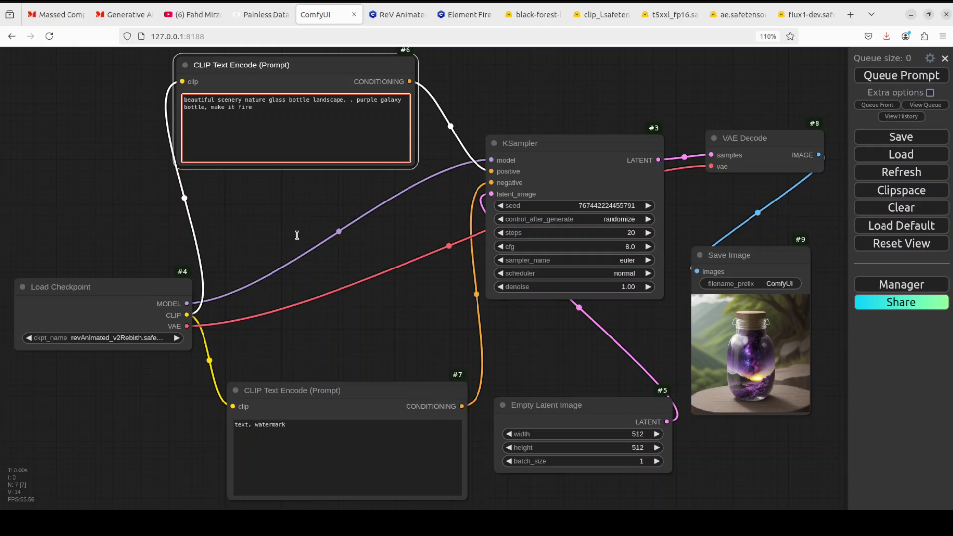
left_click(881, 77)
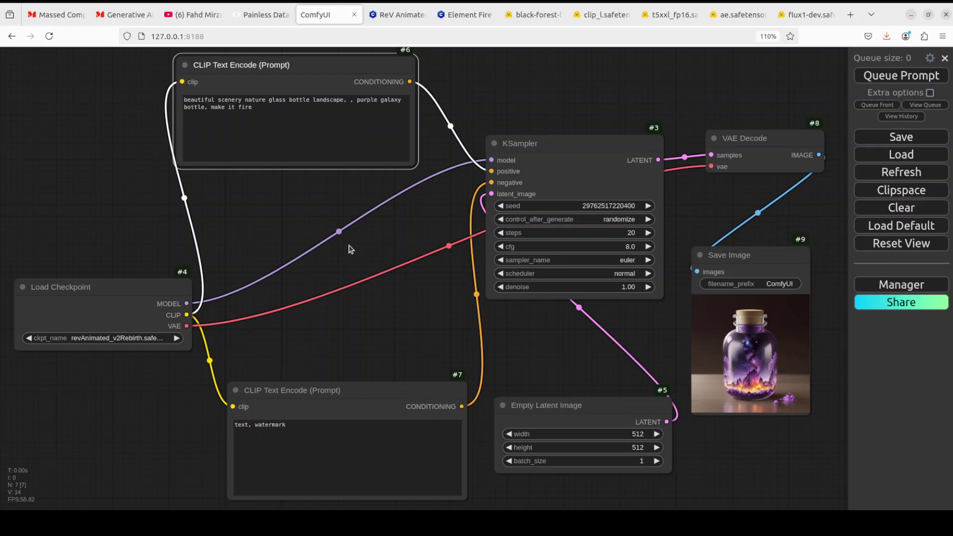
Move both CLIP Text Encode nodes away from Load Checkpoint to make room for another node
mouse_move(330, 68)
left_mouse_down()
mouse_move(368, 67)
mouse_move(347, 75)
left_mouse_up()
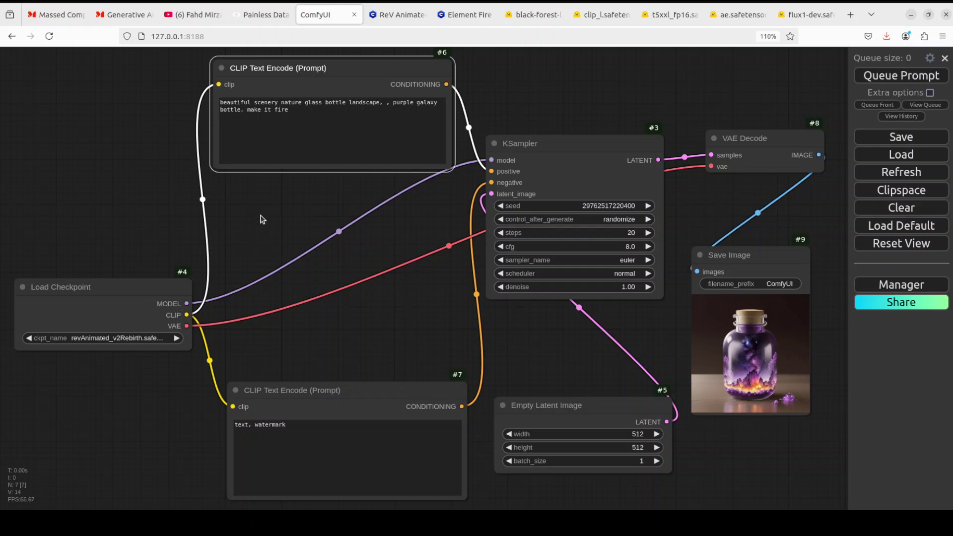
left_click_drag(394, 63, 488, 62)
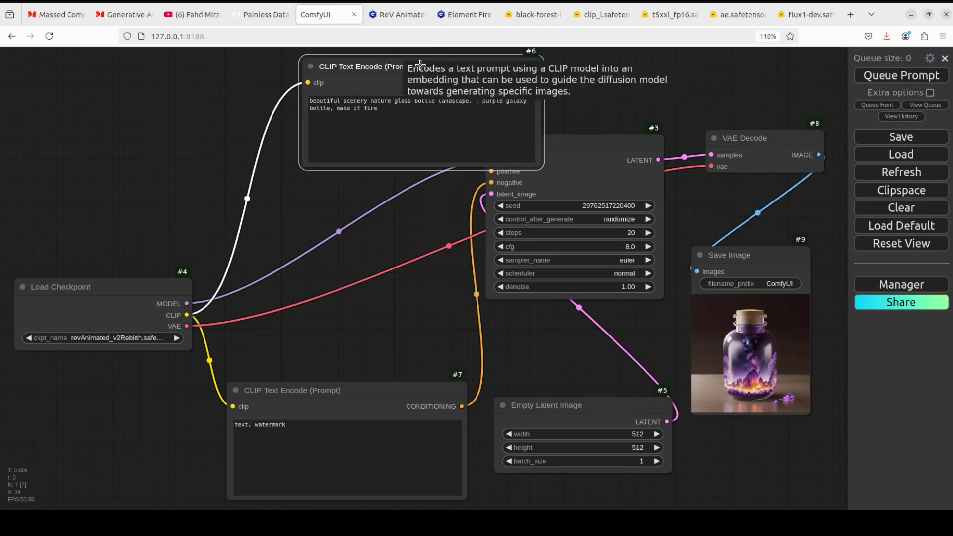
left_click_drag(334, 385, 386, 384)
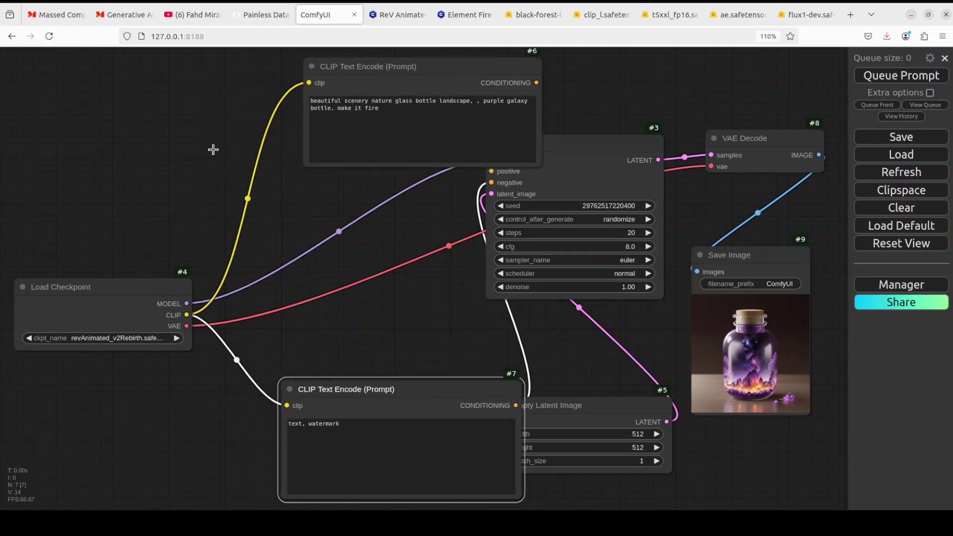
Add a Load LoRA node from the loaders category and place it above Load Checkpoint
right_click(145, 117)
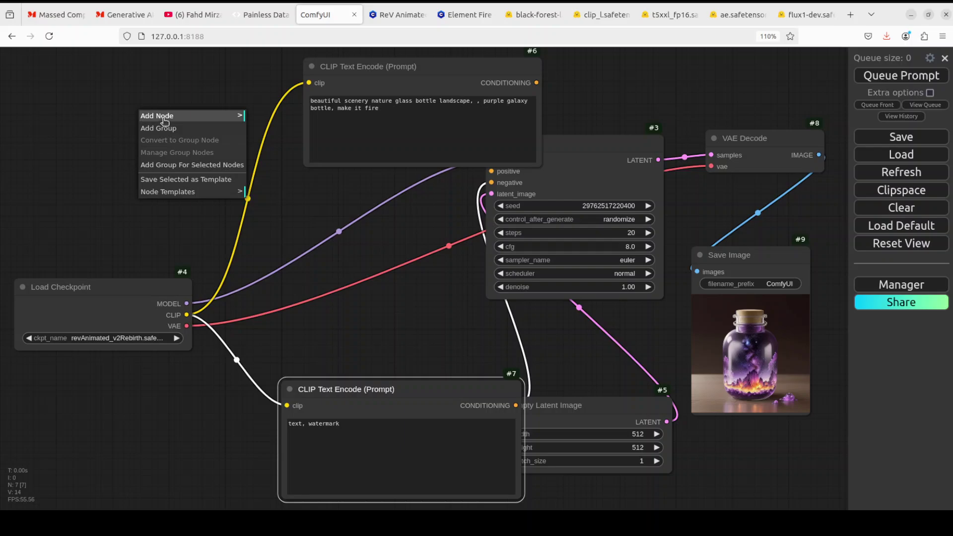
left_click(166, 119)
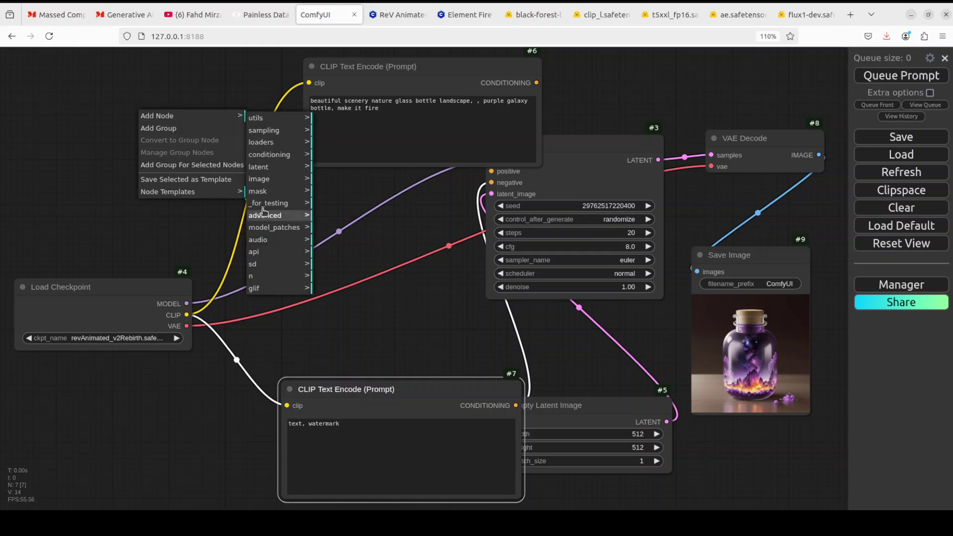
left_click(281, 169)
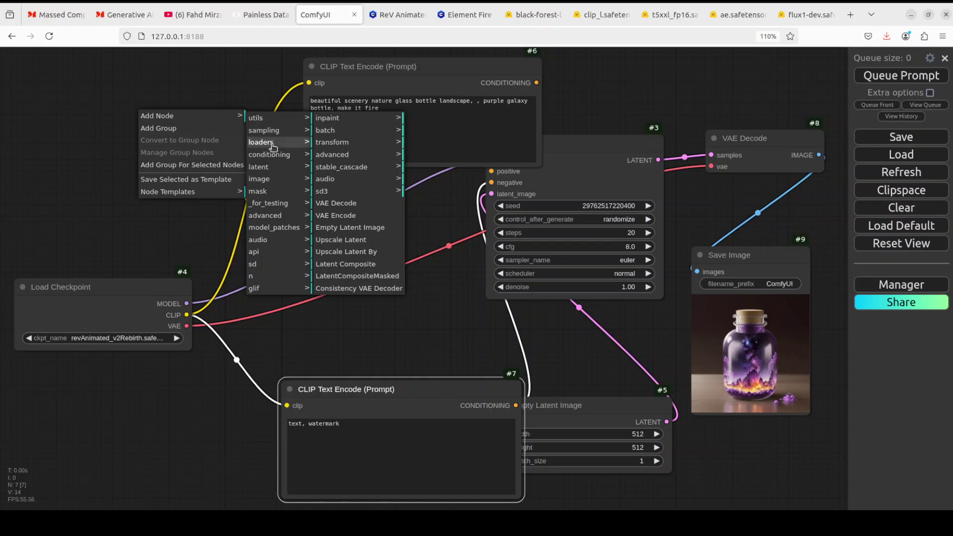
left_click(272, 146)
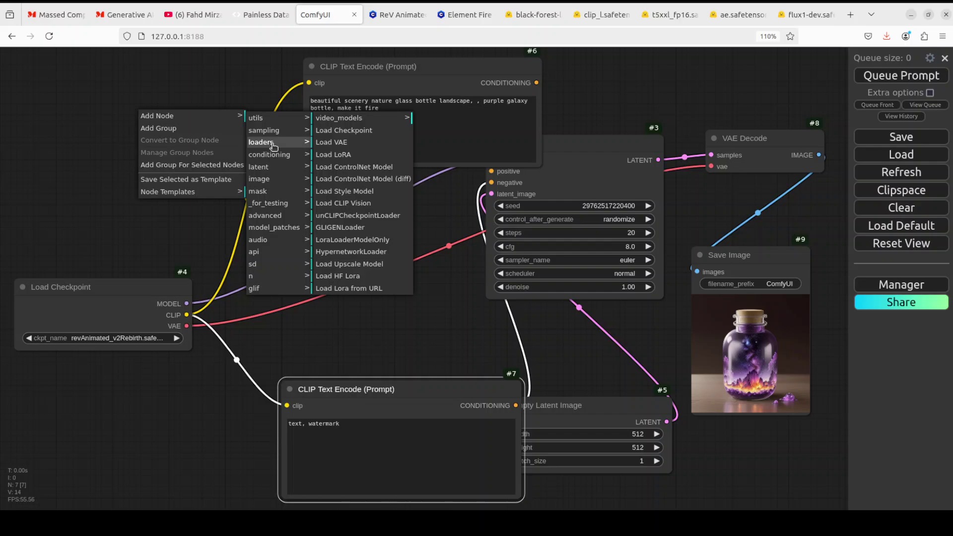
left_click(363, 157)
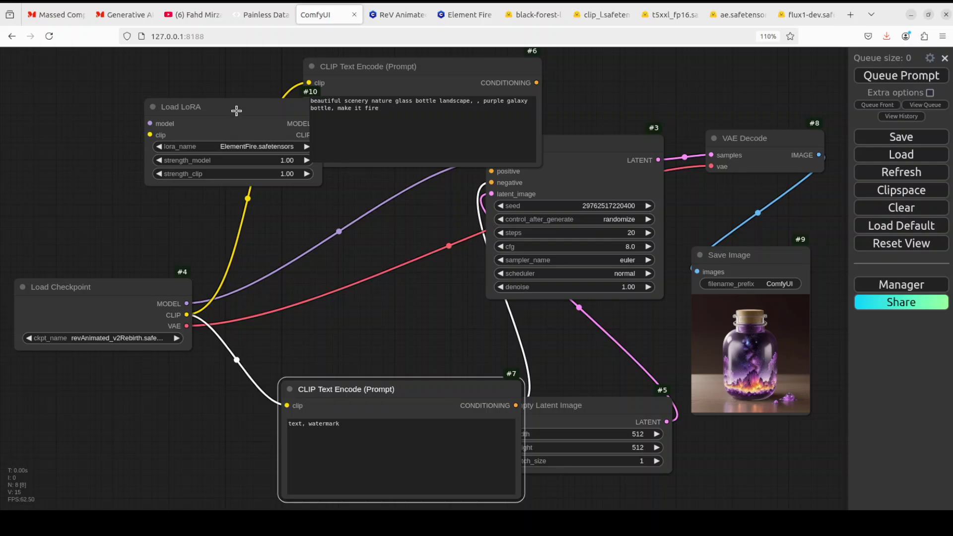
left_click_drag(237, 109, 211, 164)
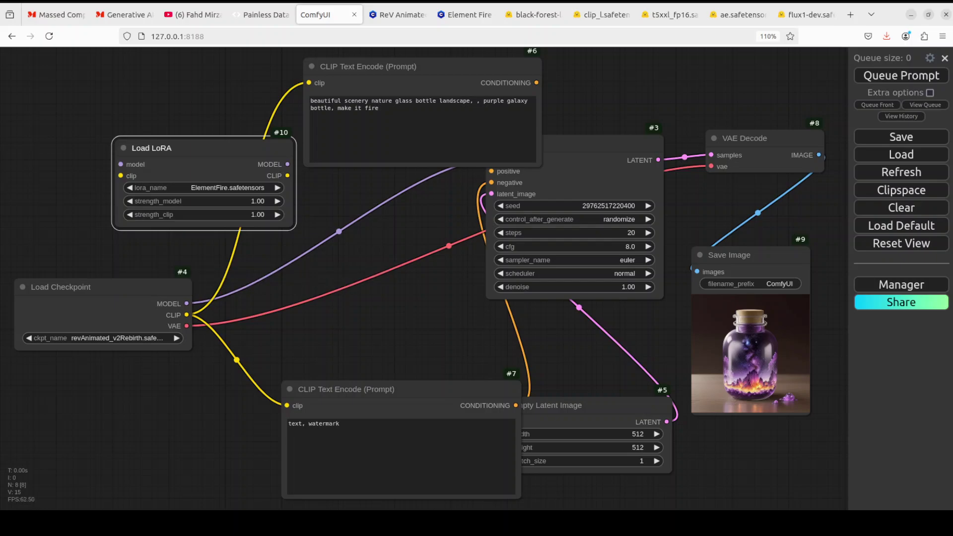
left_click_drag(209, 162, 160, 130)
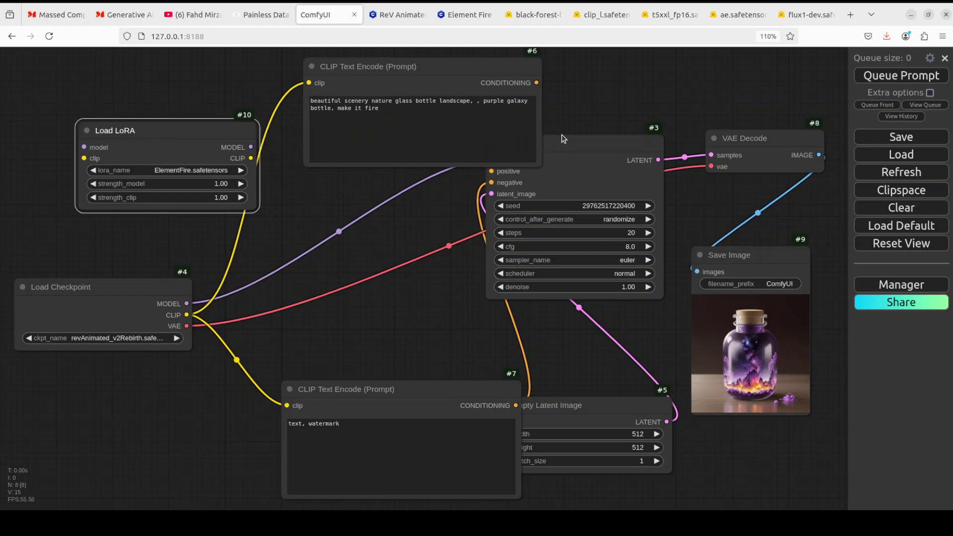
Move KSampler down and connect Load Checkpoint's MODEL and CLIP outputs to the matching Load LoRA inputs
left_click_drag(564, 140, 567, 202)
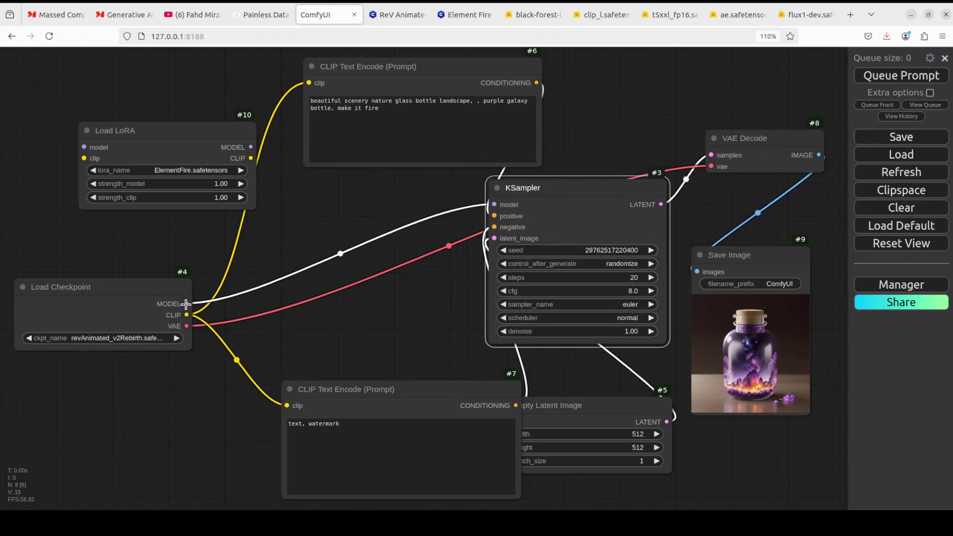
left_click_drag(186, 304, 80, 144)
left_click_drag(206, 130, 238, 133)
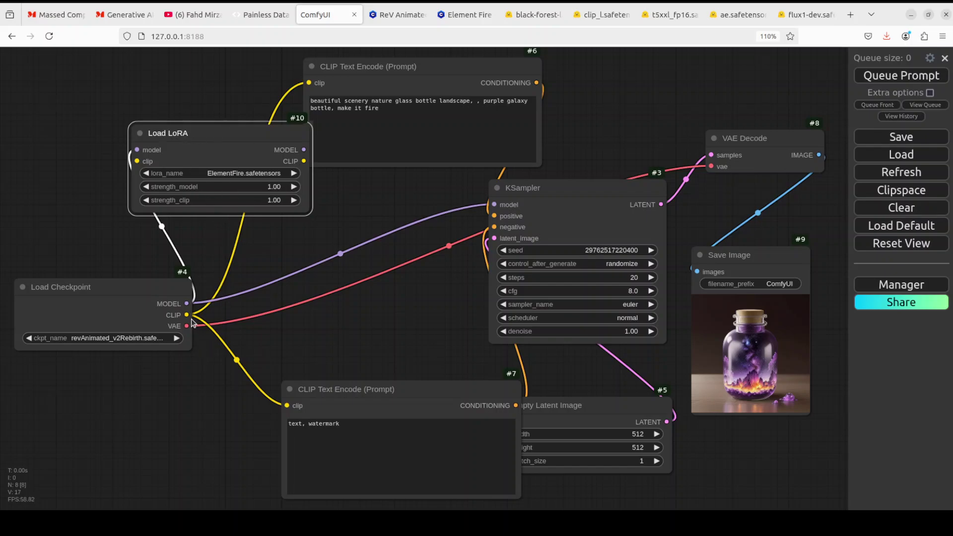
left_click_drag(187, 315, 139, 189)
Disconnect the checkpoint's CLIP links from both prompt nodes and position Load LoRA between Load Checkpoint and KSampler
left_click_drag(287, 406, 123, 189)
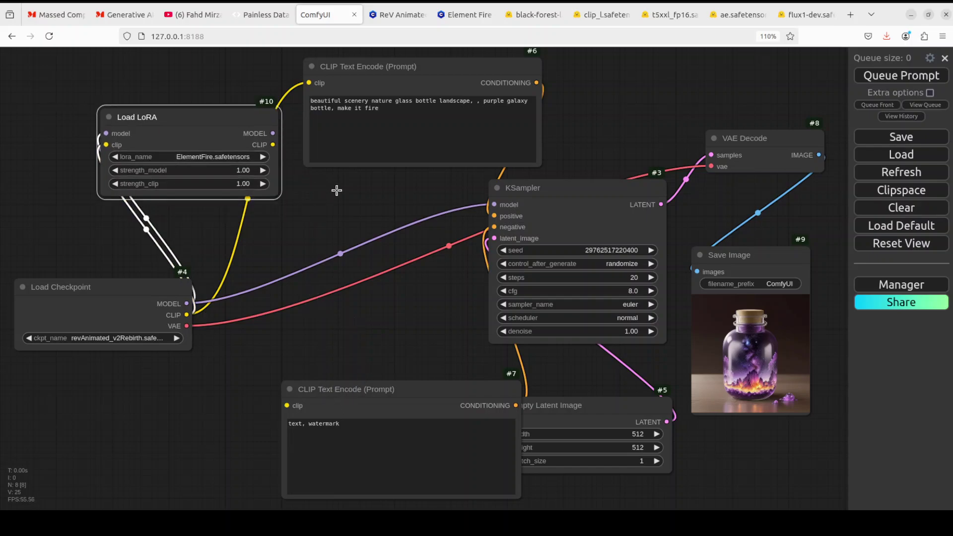
left_click_drag(254, 153, 392, 232)
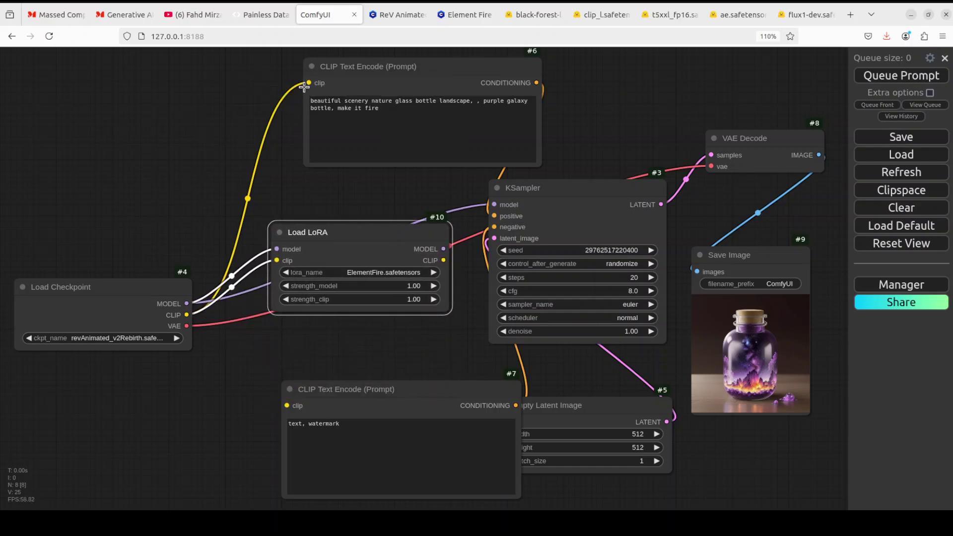
left_click_drag(304, 87, 271, 255)
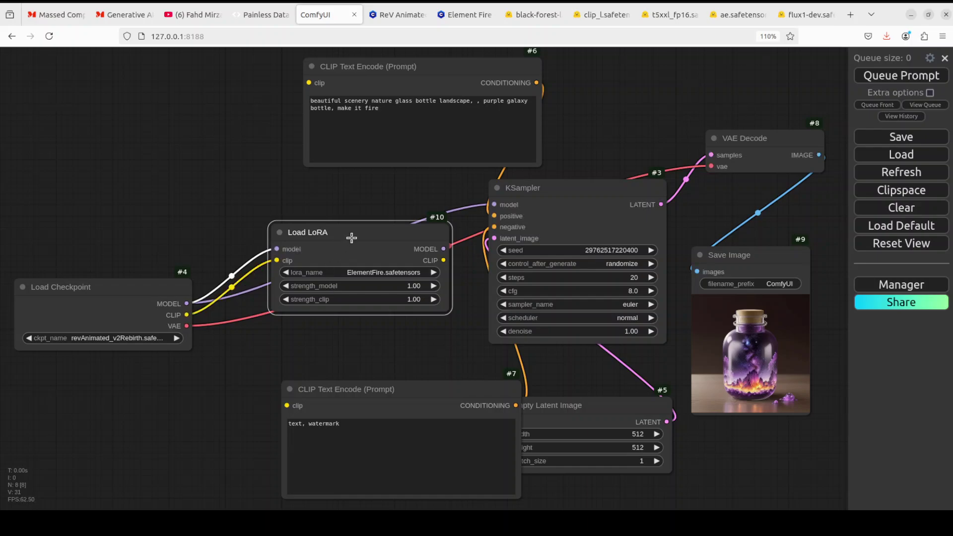
left_click_drag(351, 238, 322, 219)
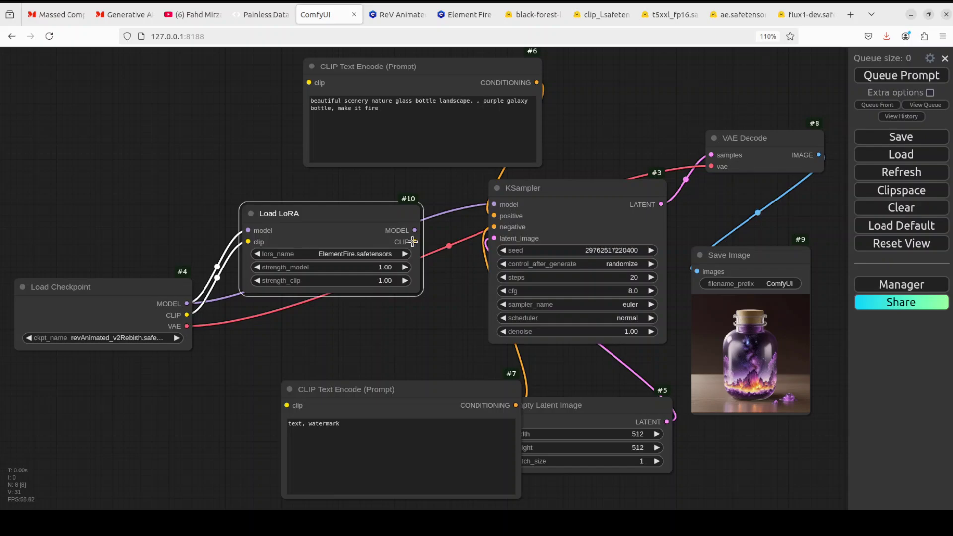
Connect Load LoRA's CLIP output to the clip inputs of the positive and negative prompt nodes
mouse_move(410, 247)
left_mouse_down()
mouse_move(434, 230)
mouse_move(491, 219)
mouse_move(469, 213)
mouse_move(415, 234)
mouse_move(414, 245)
left_mouse_up()
left_click_drag(416, 243, 309, 82)
left_click_drag(415, 242, 287, 405)
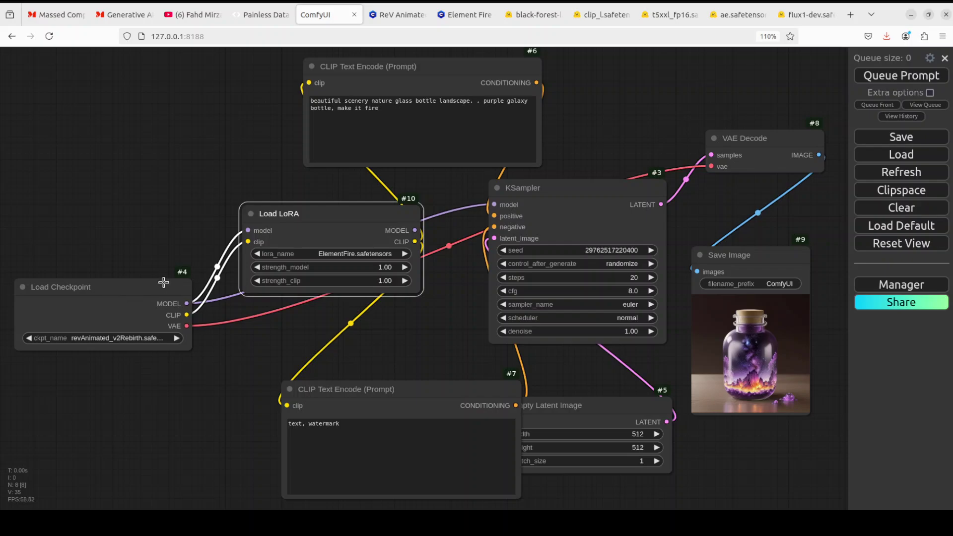
Place Load LoRA above Load Checkpoint, and spread the positive prompt and VAE Decode nodes apart around KSampler for a clearer layout
left_click_drag(312, 215, 130, 101)
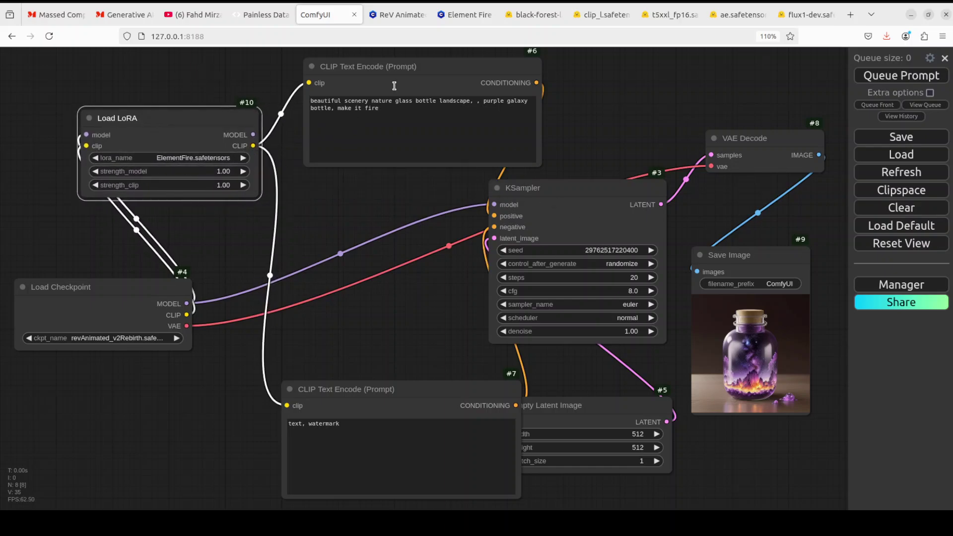
left_click_drag(469, 67, 504, 64)
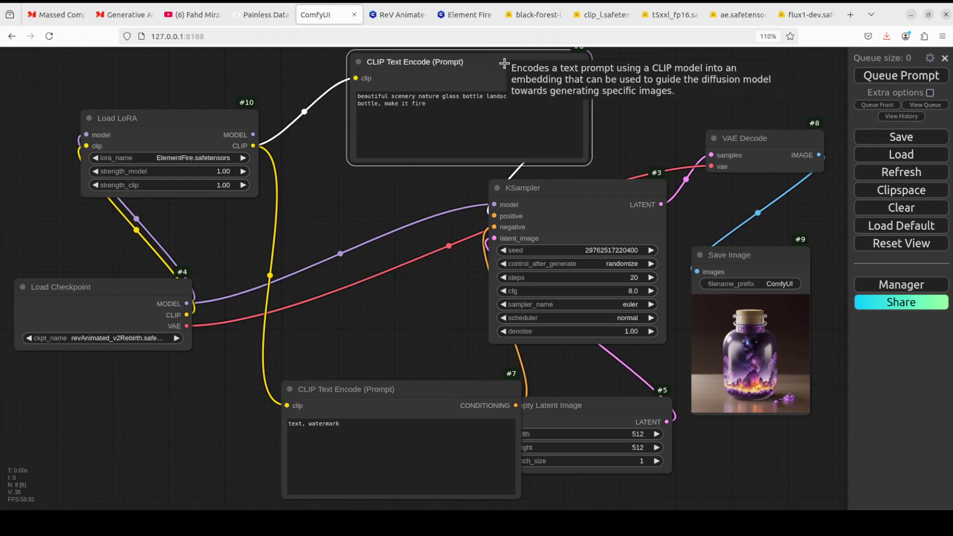
left_click_drag(182, 117, 223, 113)
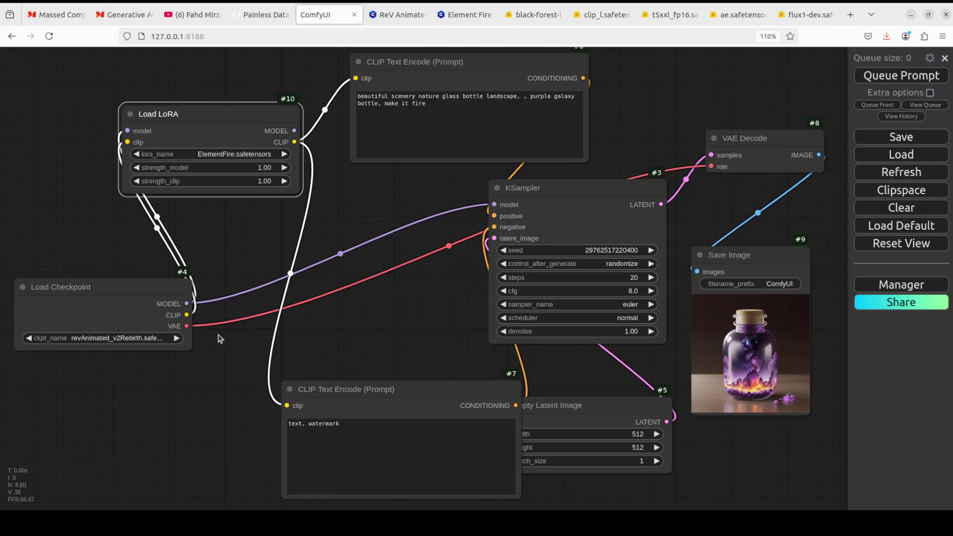
left_click_drag(762, 134, 771, 112)
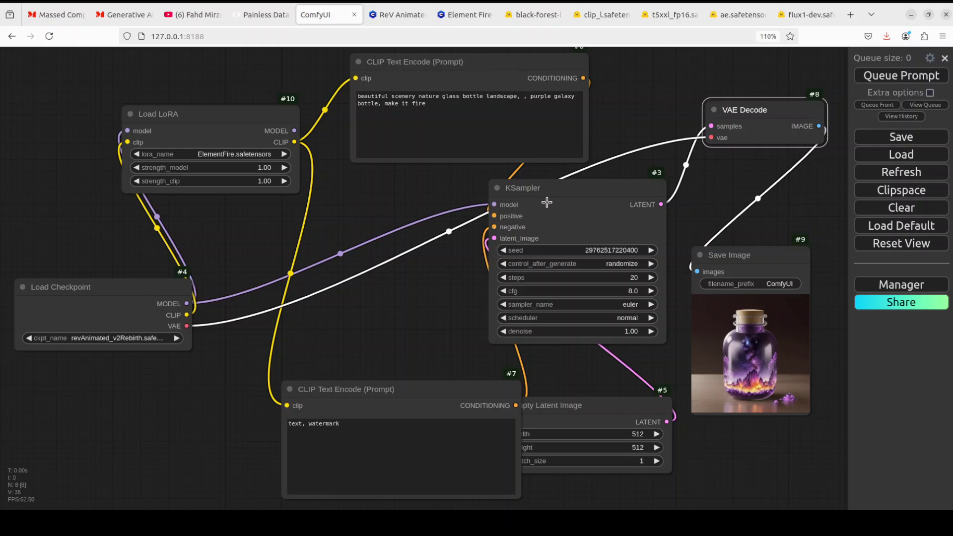
mouse_move(564, 190)
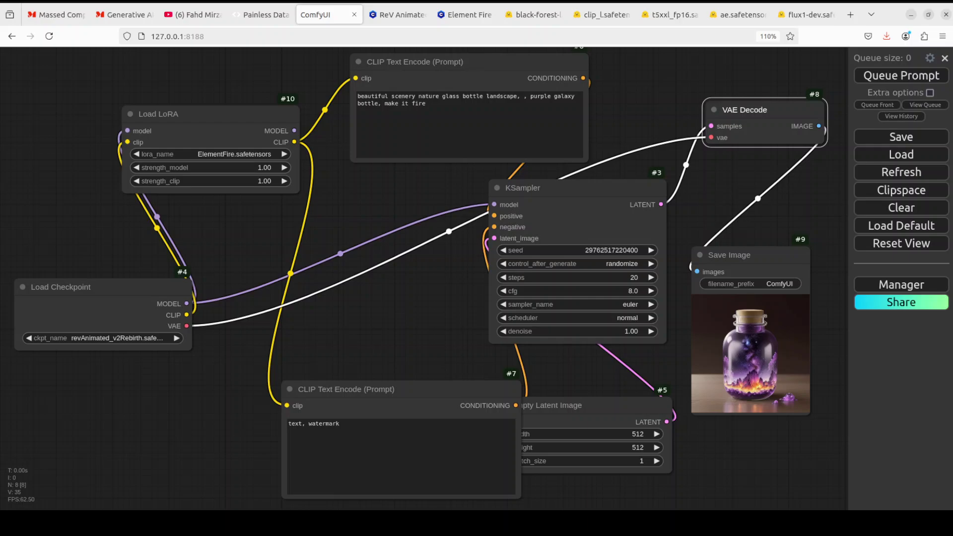
Look up the trigger word in the usage notes on the Element Fire page on Civitai and select it
left_click(408, 104)
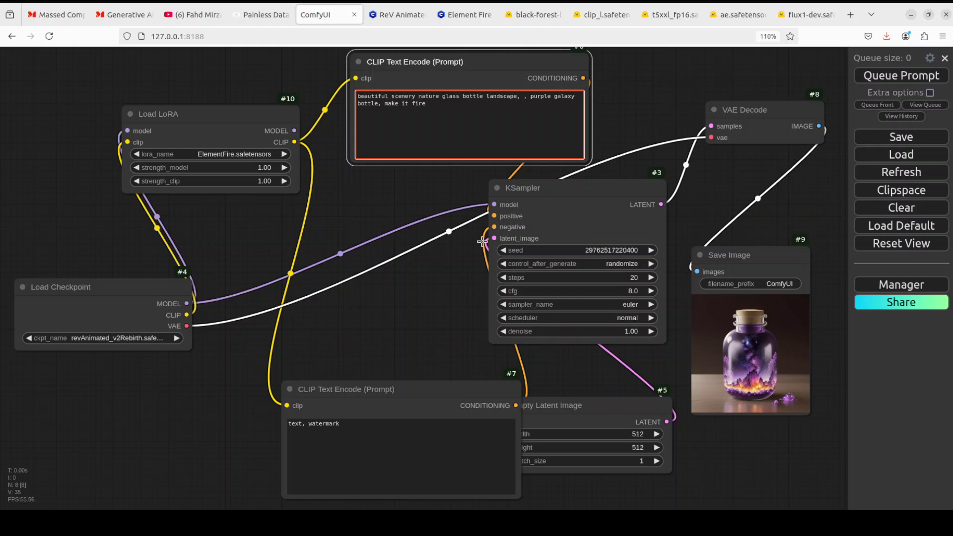
left_click(470, 16)
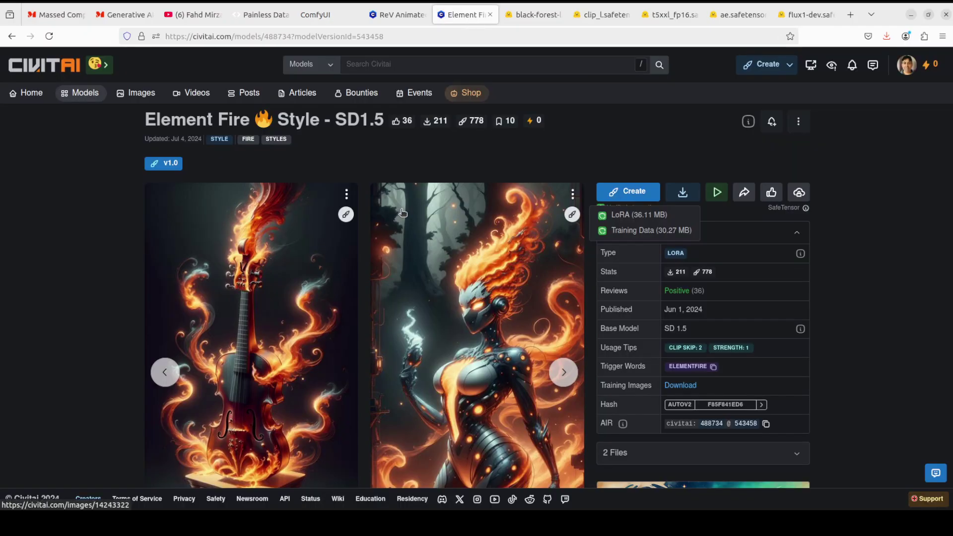
scroll(402, 212, "down", 2)
scroll(402, 212, "down", 2)
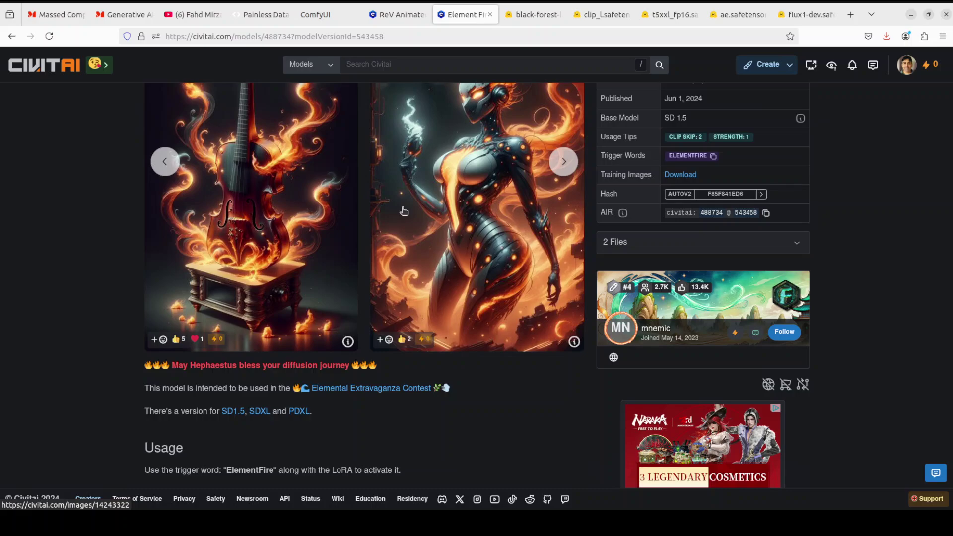
scroll(406, 394, "down", 2)
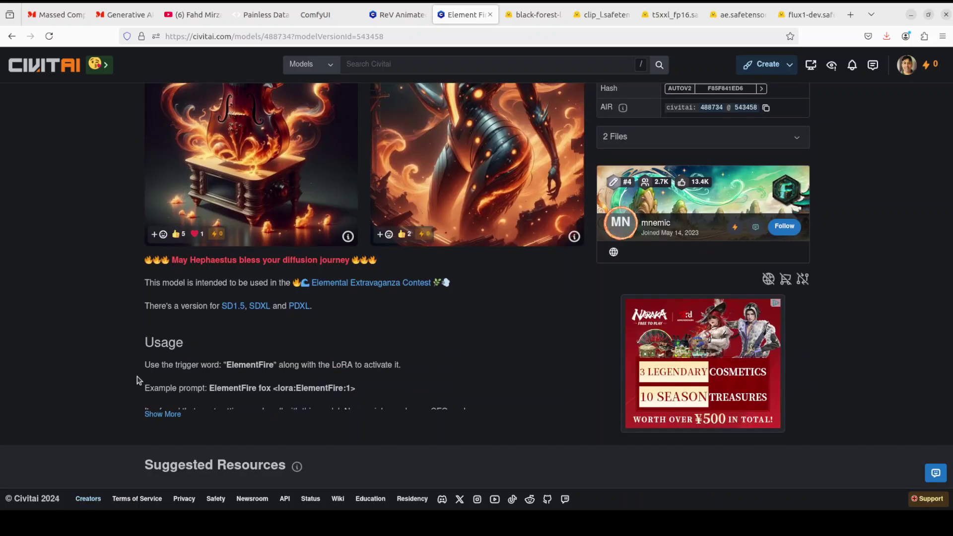
left_click_drag(146, 366, 400, 365)
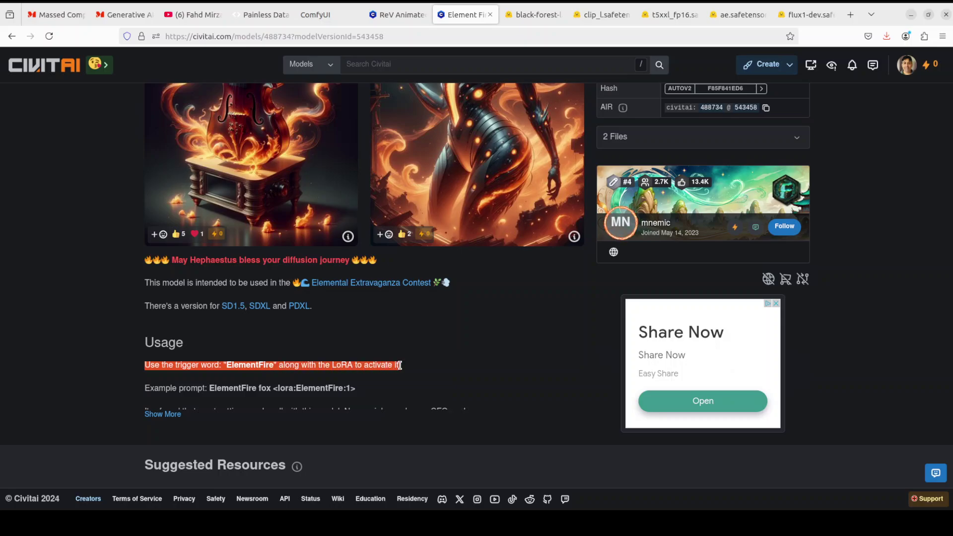
double_click(247, 366)
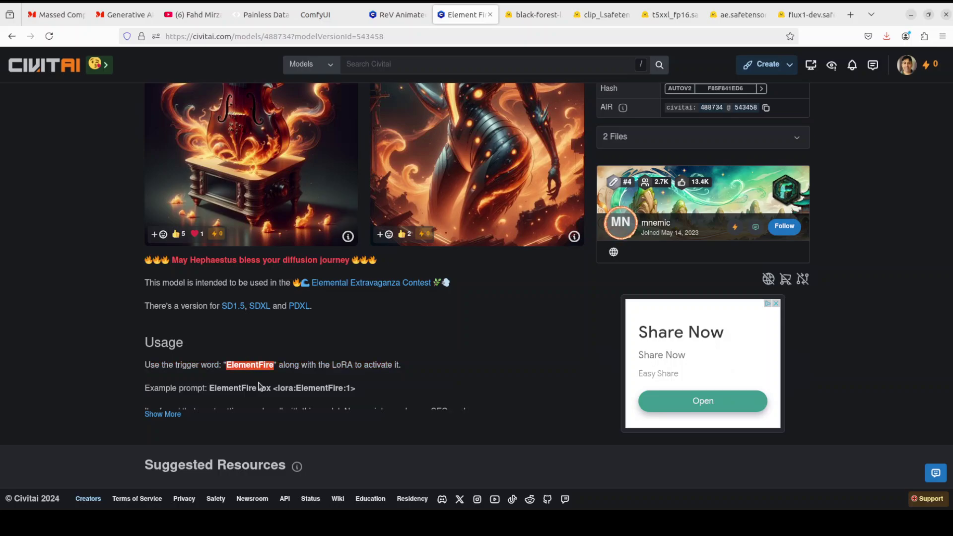
Back in ComfyUI, replace the bottle scenery text after "<lora:ElementFire:1>ElementFire" in the positive prompt with the zebra herd safari sunset fantasy art description
key("ctrl+Page_Up")
key("ctrl+Page_Up")
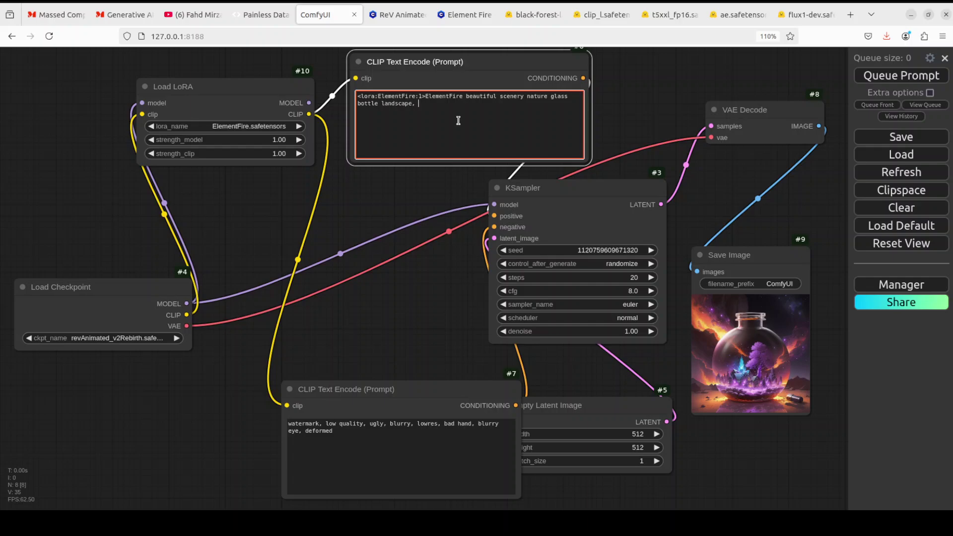
key("ctrl+a")
key("ctrl+v")
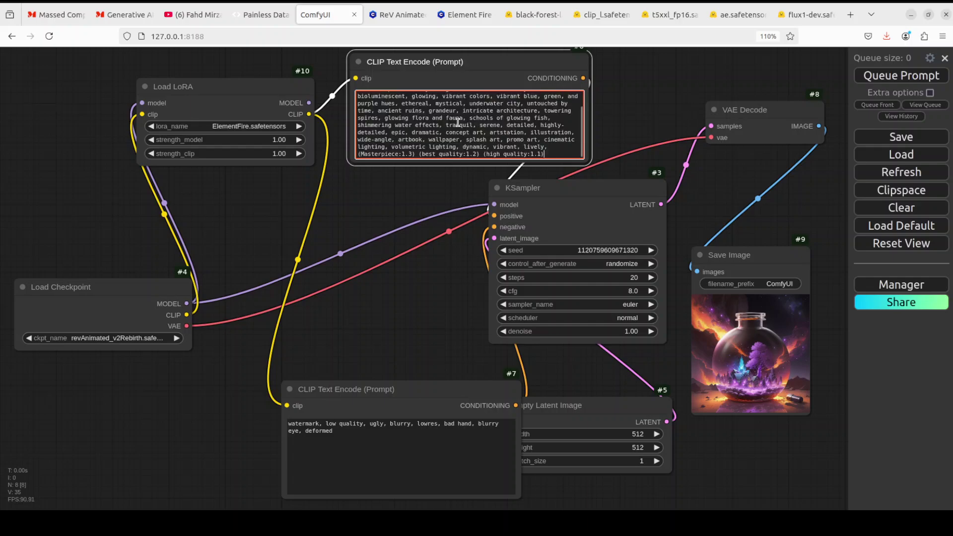
scroll(463, 126, "up", 2)
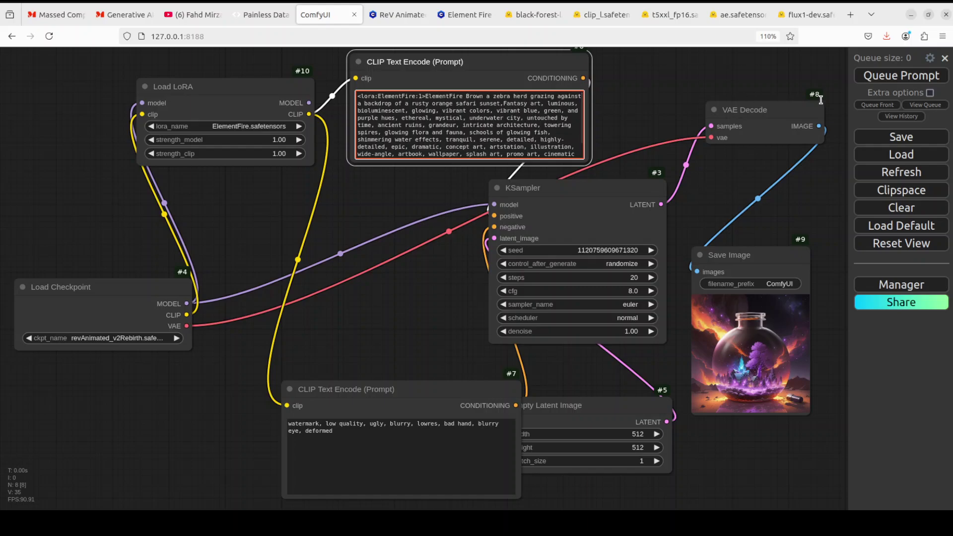
Queue the zebra prompt three times to generate image variations with randomized seeds
left_click(906, 77)
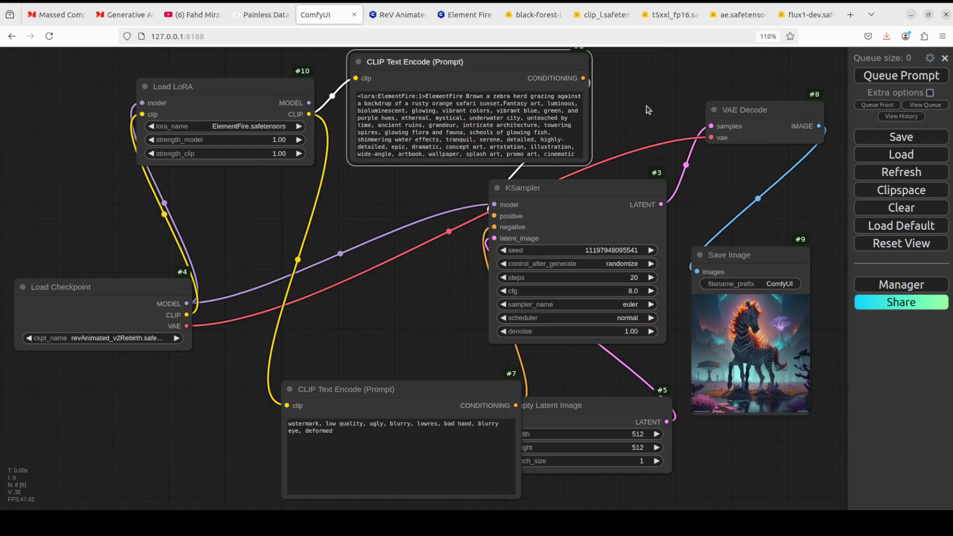
left_click(895, 79)
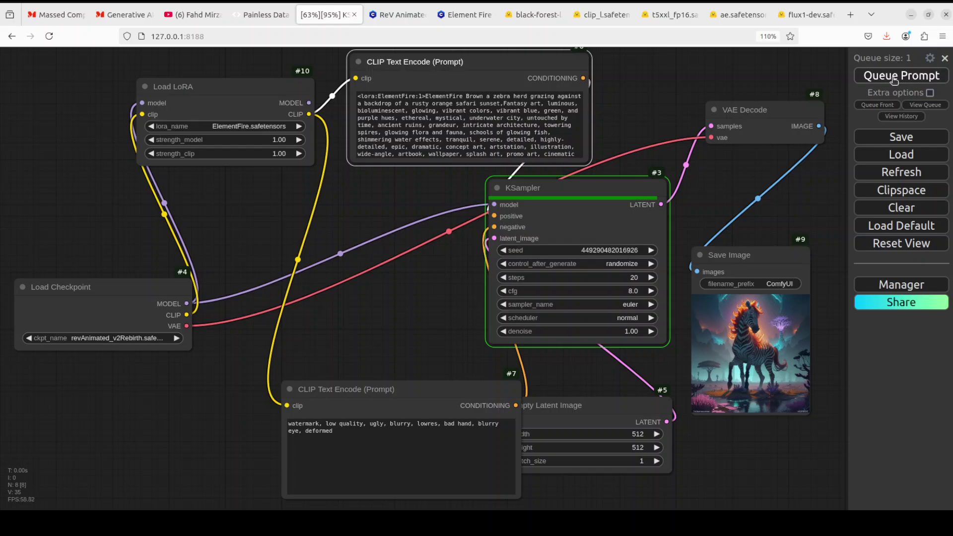
left_click(895, 79)
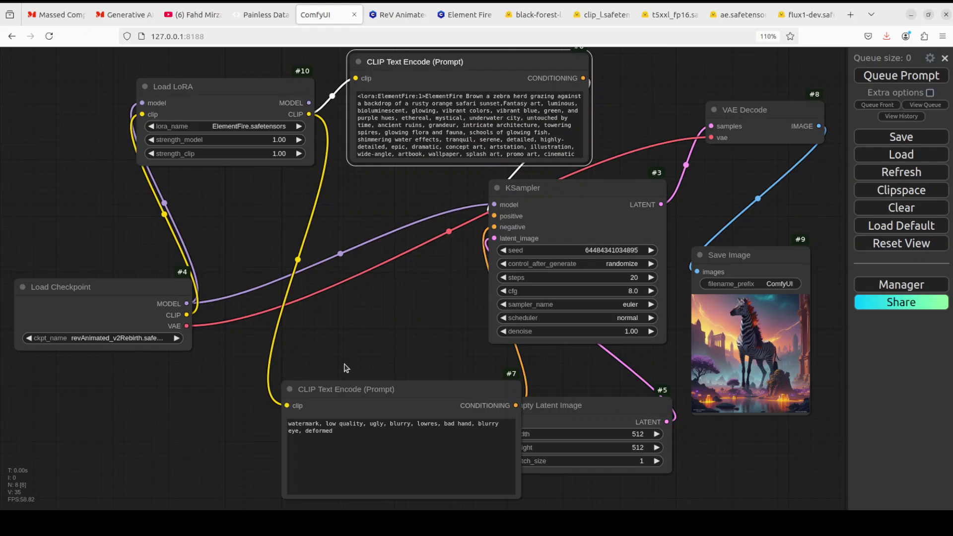
Review the Element Fire LoRA page and the ReV Animated checkpoint page on Civitai, including the checkpoint's description, suggested resources and discussion
left_click(464, 17)
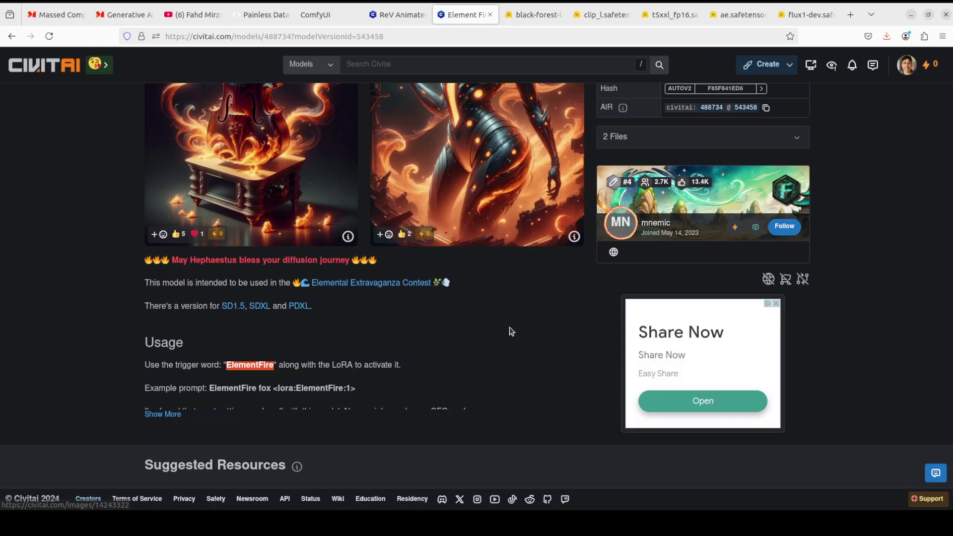
scroll(485, 296, "up", 5)
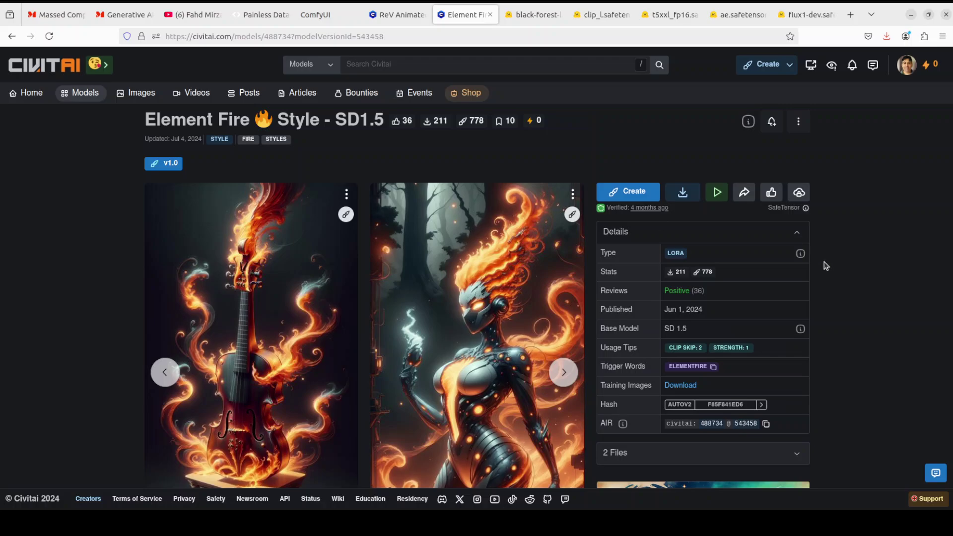
left_click(397, 15)
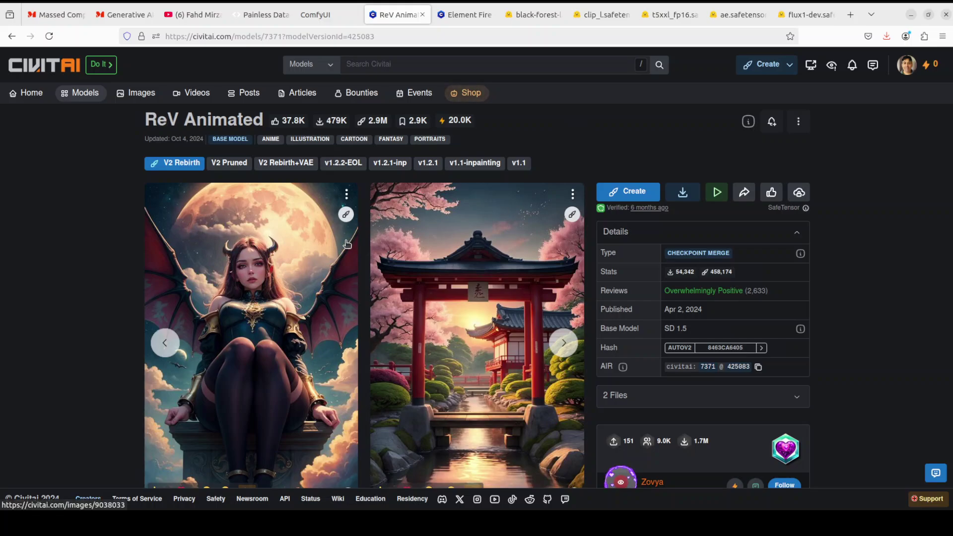
scroll(347, 243, "down", 4)
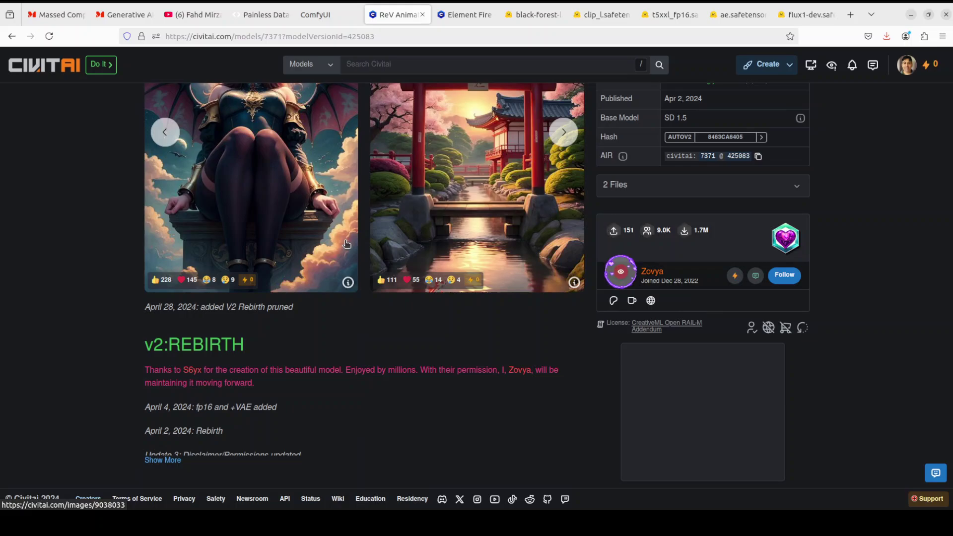
scroll(347, 243, "down", 4)
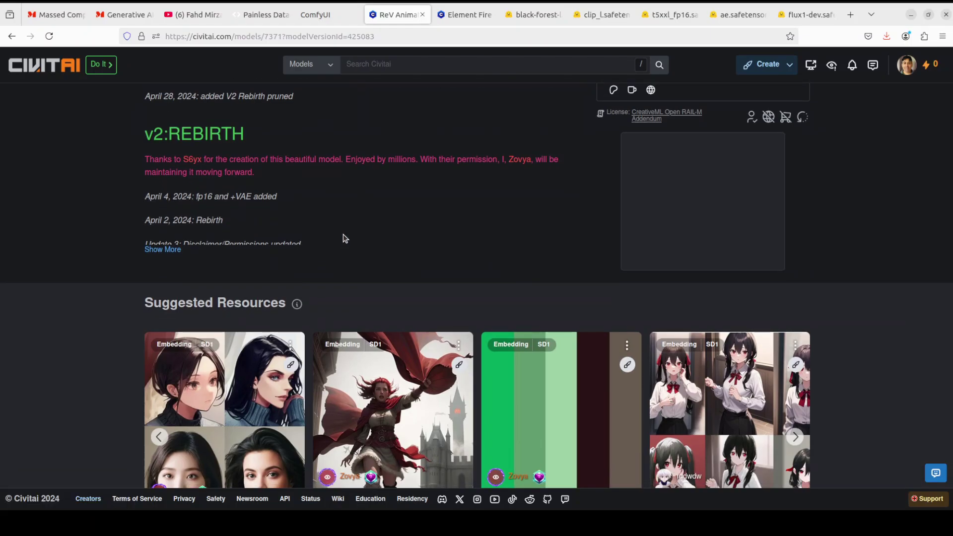
scroll(345, 238, "down", 2)
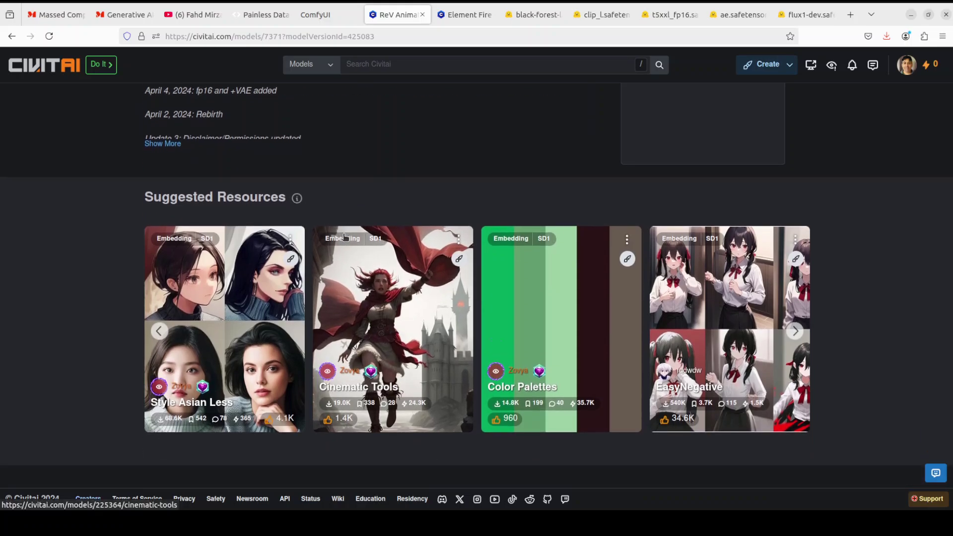
scroll(346, 238, "down", 3)
scroll(345, 237, "down", 2)
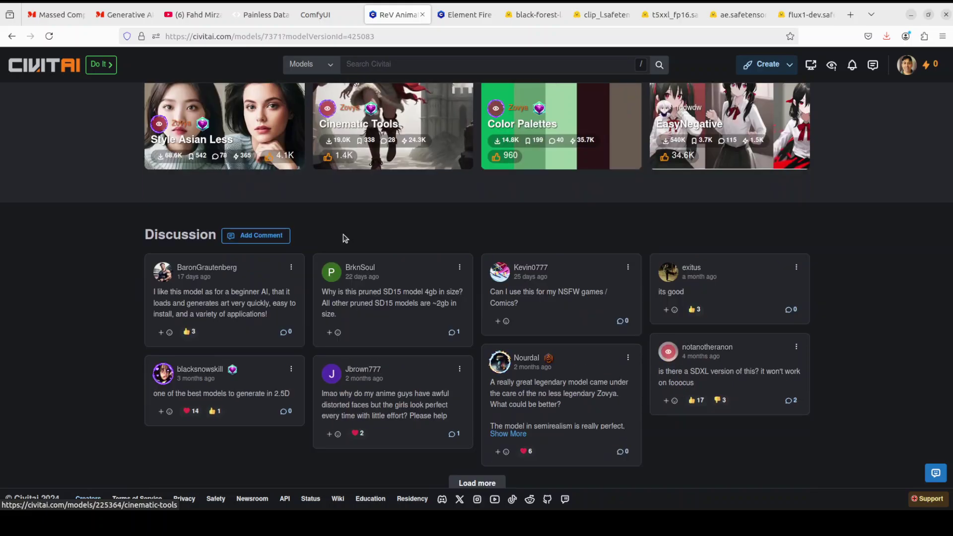
scroll(345, 237, "up", 3)
scroll(344, 237, "up", 15)
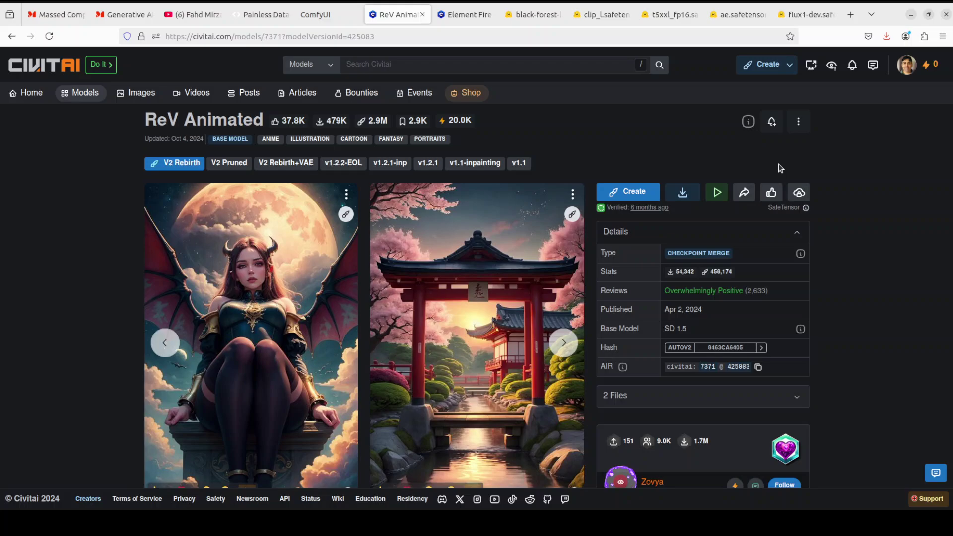
left_click(472, 17)
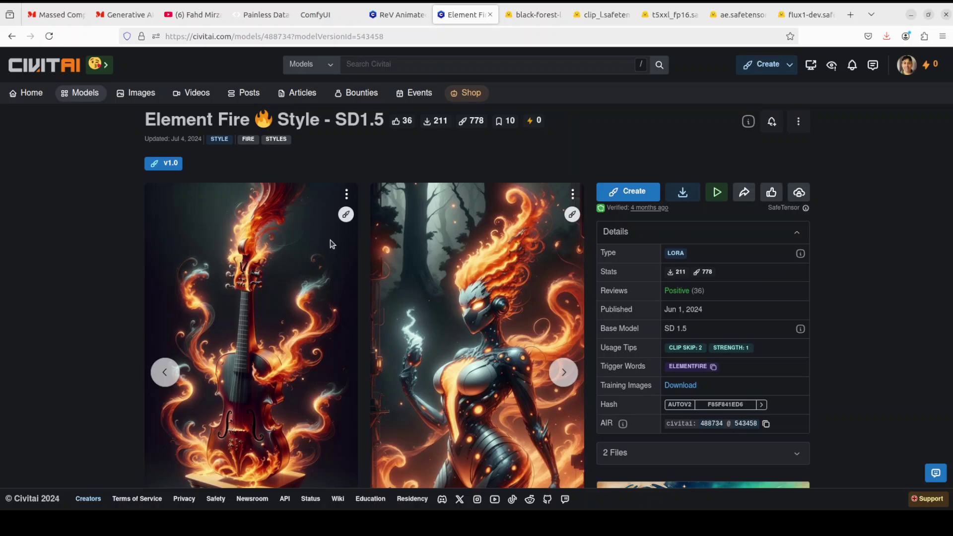
Open a new, wider terminal window and check the GPU's memory usage with nvidia-smi
right_click(28, 127)
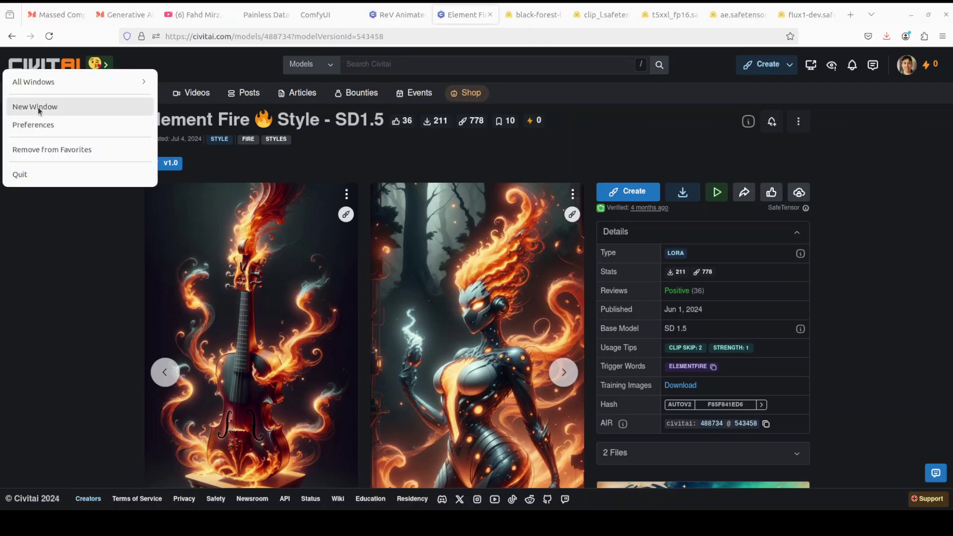
left_click(37, 107)
left_click_drag(631, 438, 851, 440)
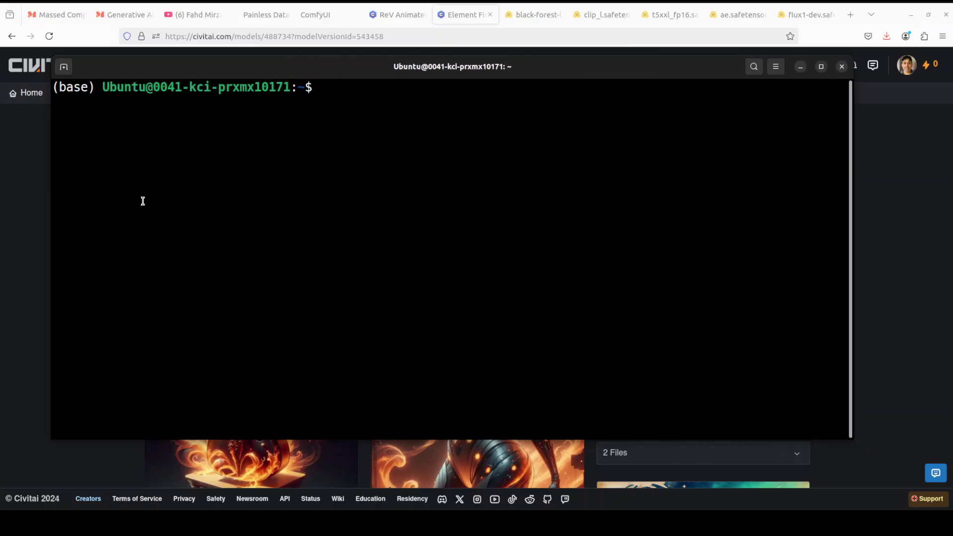
type("nvidia-smi")
key("Return")
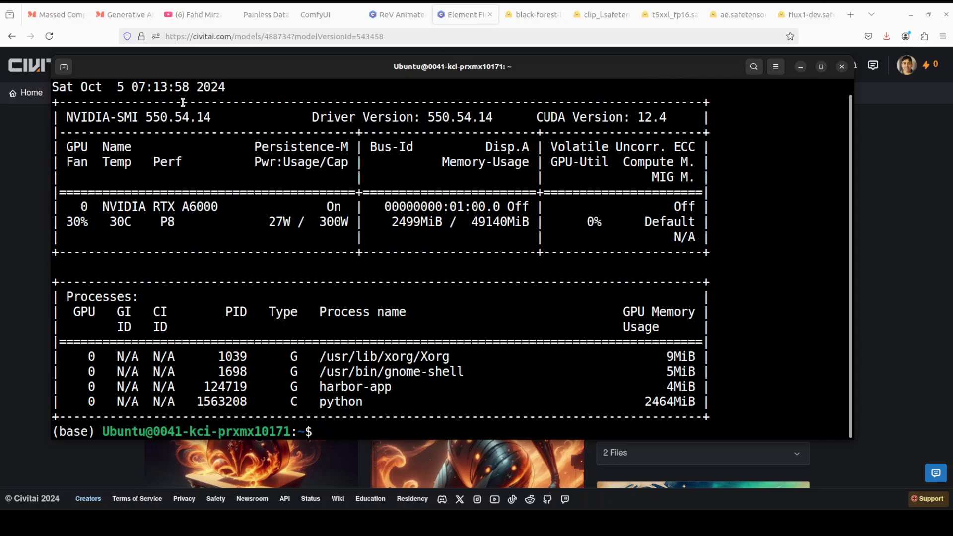
View the open AgentQL, Massed Compute, Generative AI Hacktober and Element Fire pages, ending on the YouTube channel's comfyui search
left_click(255, 11)
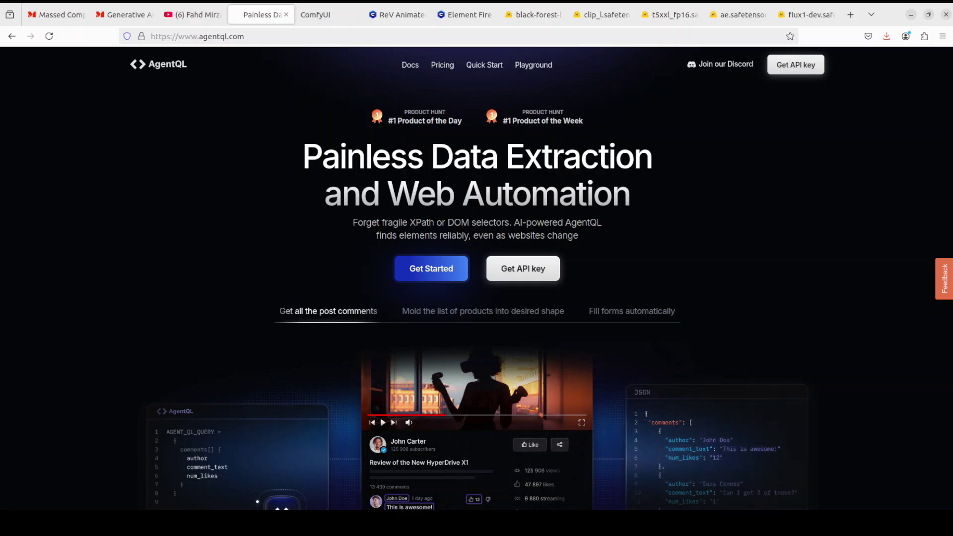
left_click(56, 18)
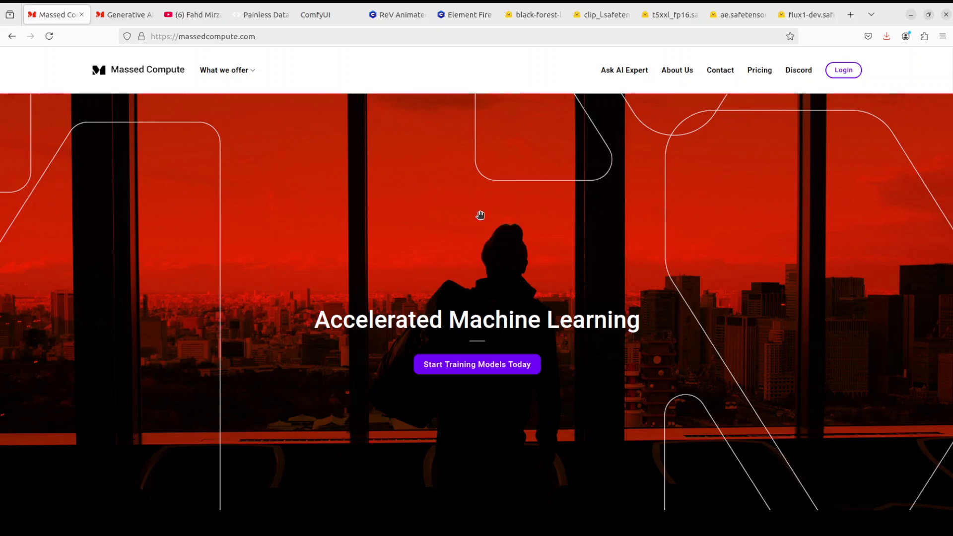
left_click(125, 18)
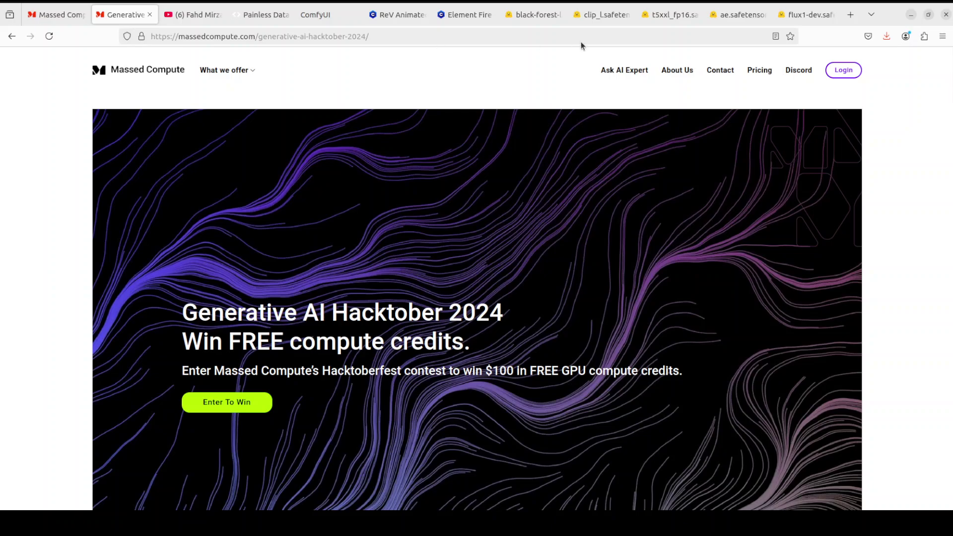
left_click(463, 16)
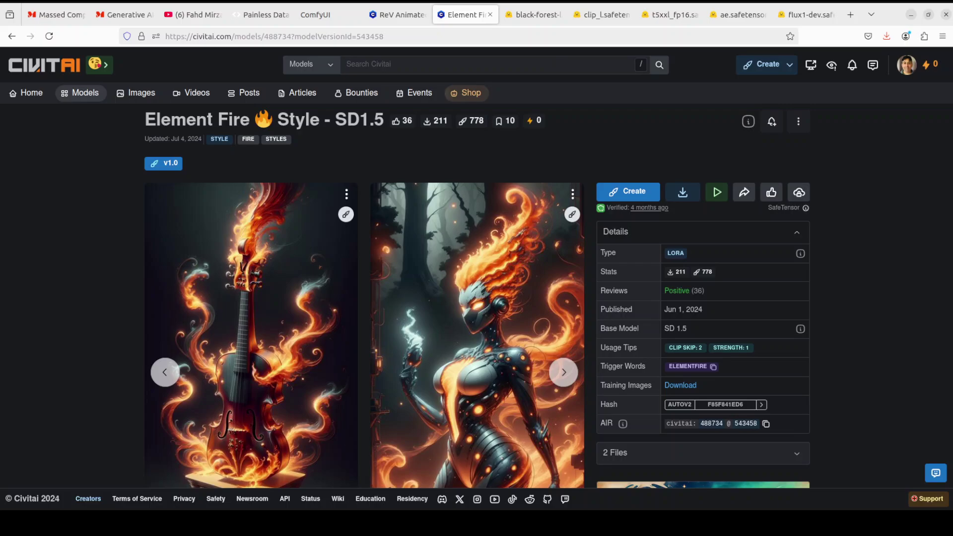
left_click(191, 15)
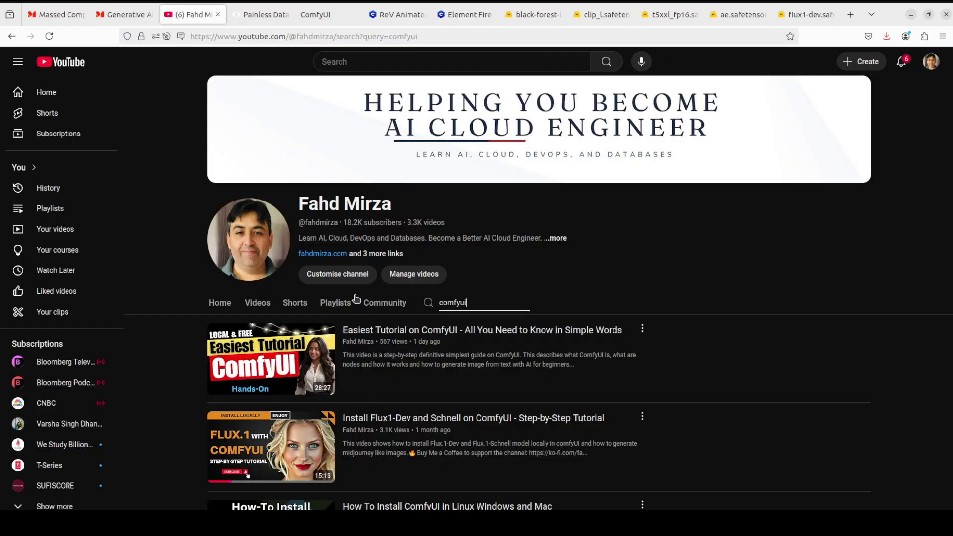